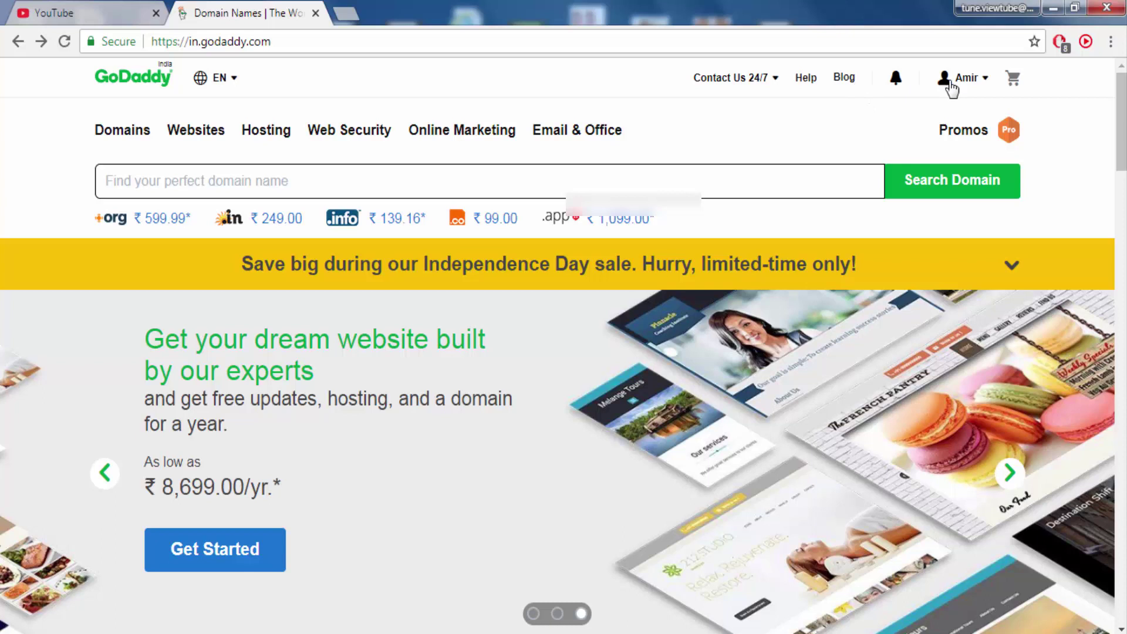
- Go to My Products and manage the Deluxe Linux Hosting with cPanel plan
click(968, 84)
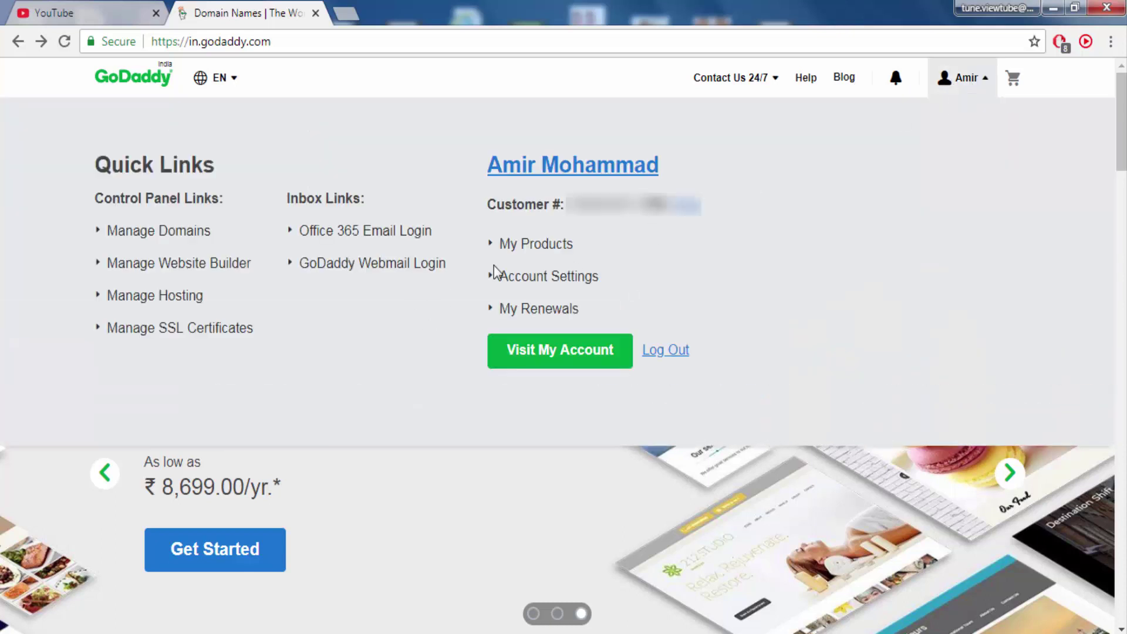
click(499, 249)
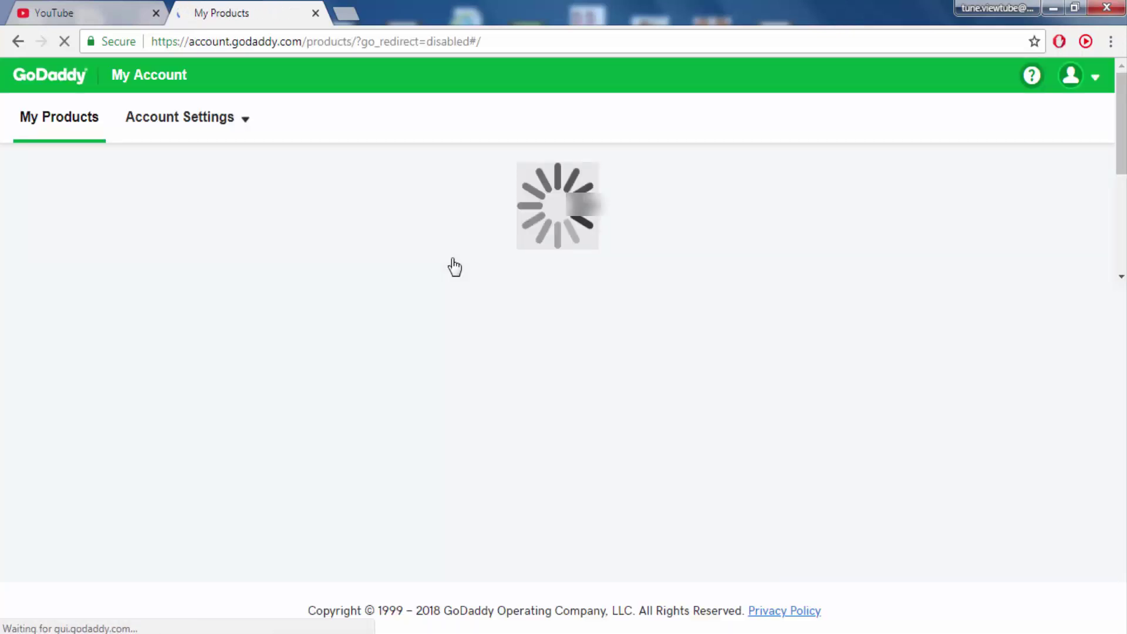
scroll(452, 265, down, 4)
scroll(452, 264, down, 5)
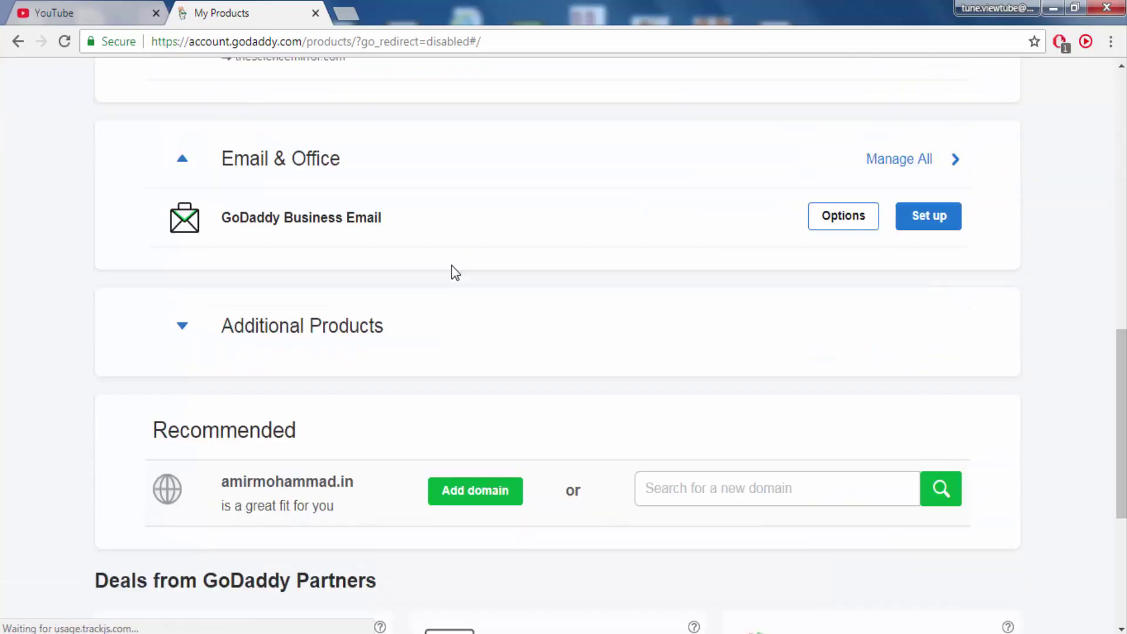
scroll(452, 265, down, 1)
scroll(660, 242, up, 1)
scroll(663, 243, up, 2)
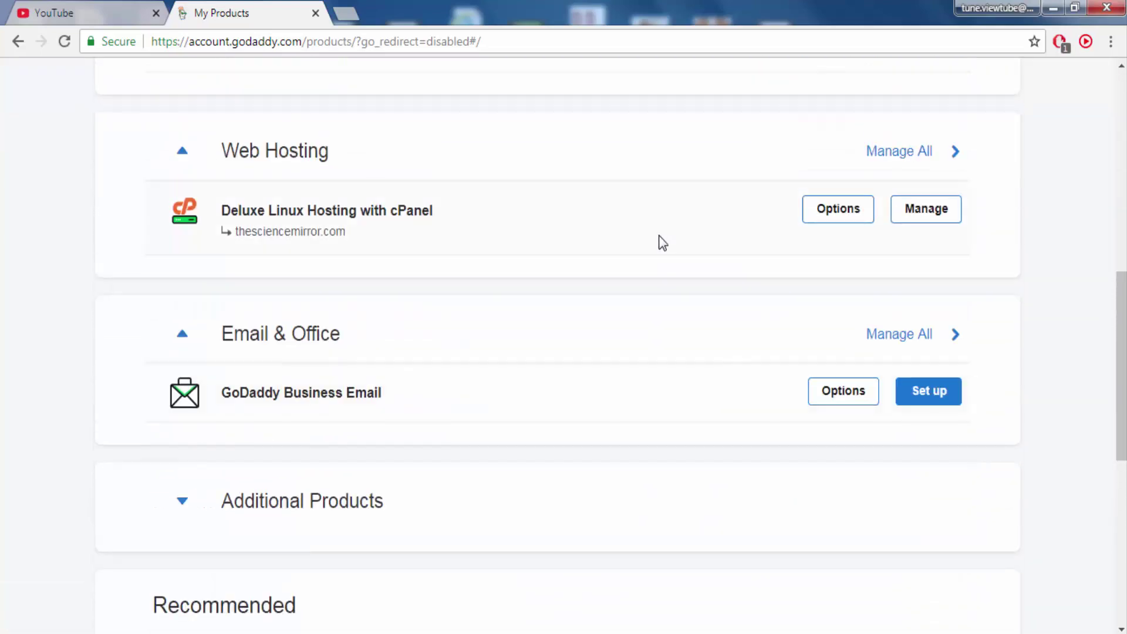
click(939, 221)
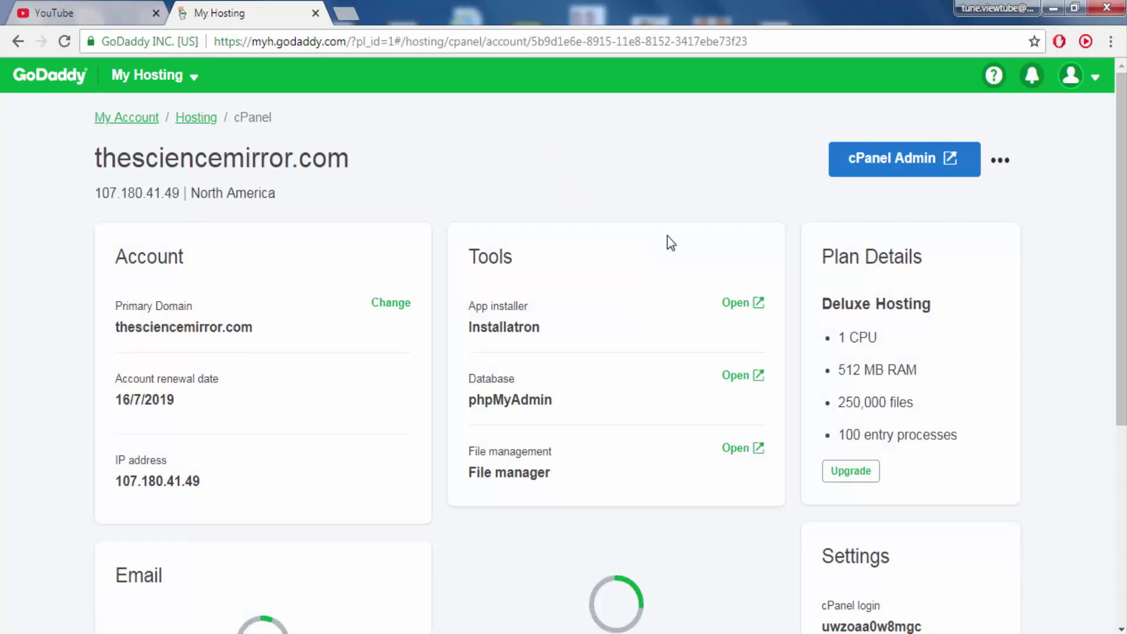
- Launch cPanel Admin for thesciencemirror.com in a new tab
click(885, 171)
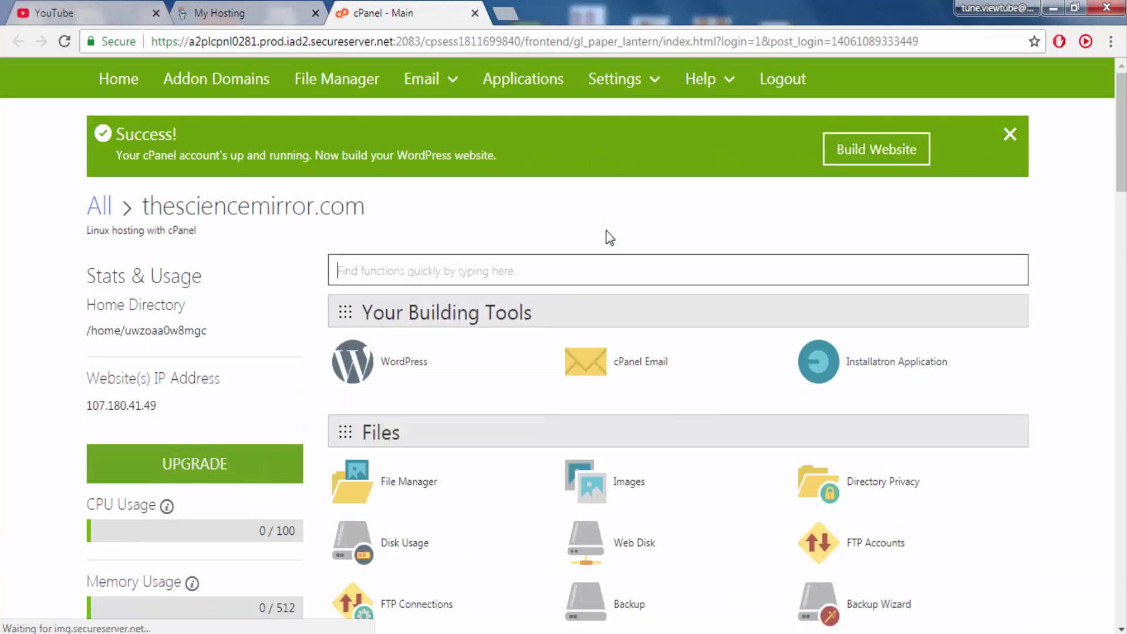
- On Addon Domains, enter infomagnified.com so its subdomain and document root auto-fill
click(202, 86)
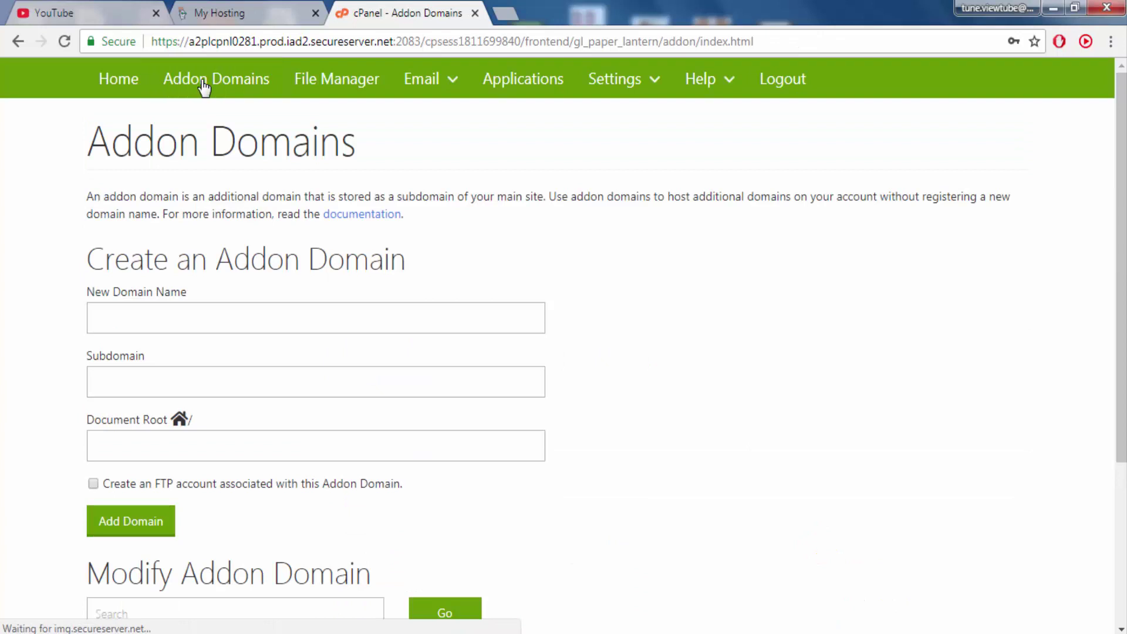
scroll(231, 293, down, 2)
click(226, 151)
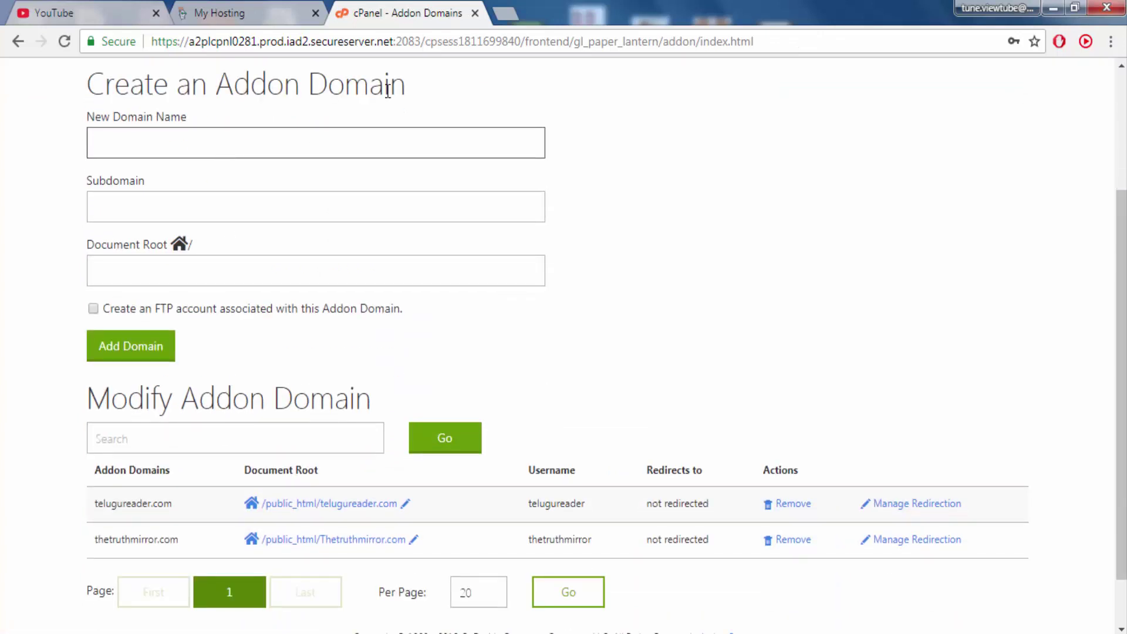
text(infomagn)
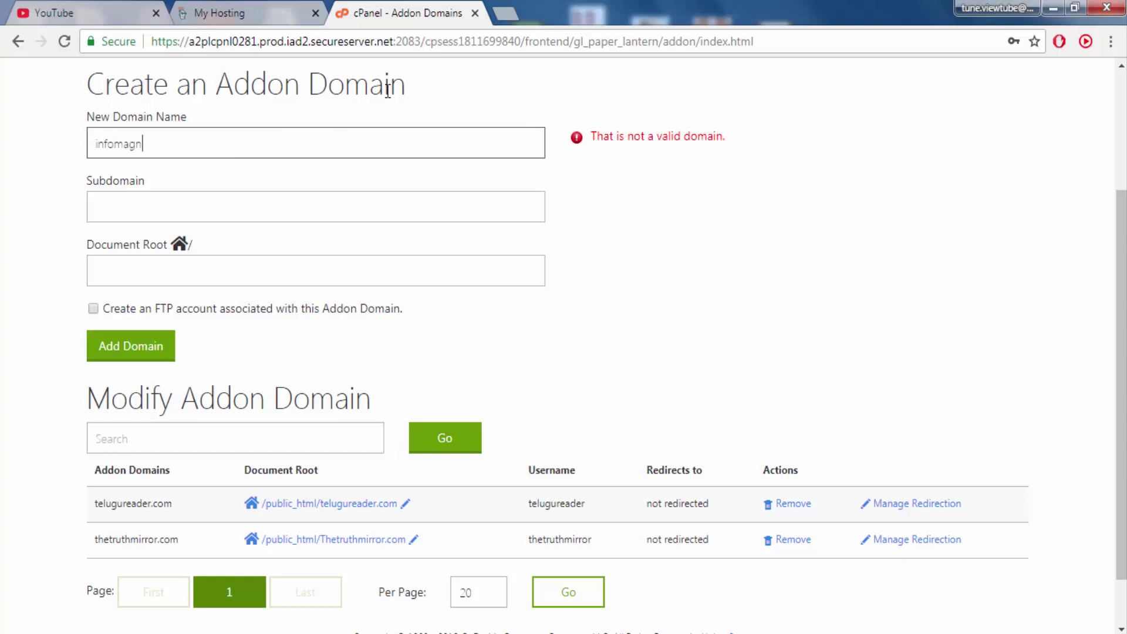
text(.com)
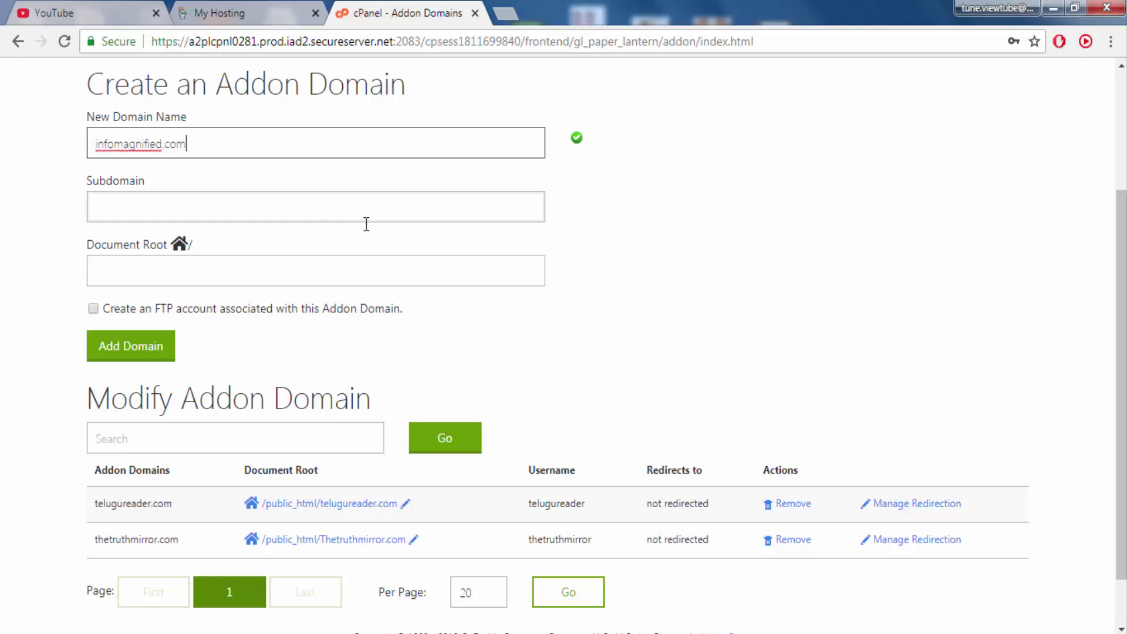
click(381, 209)
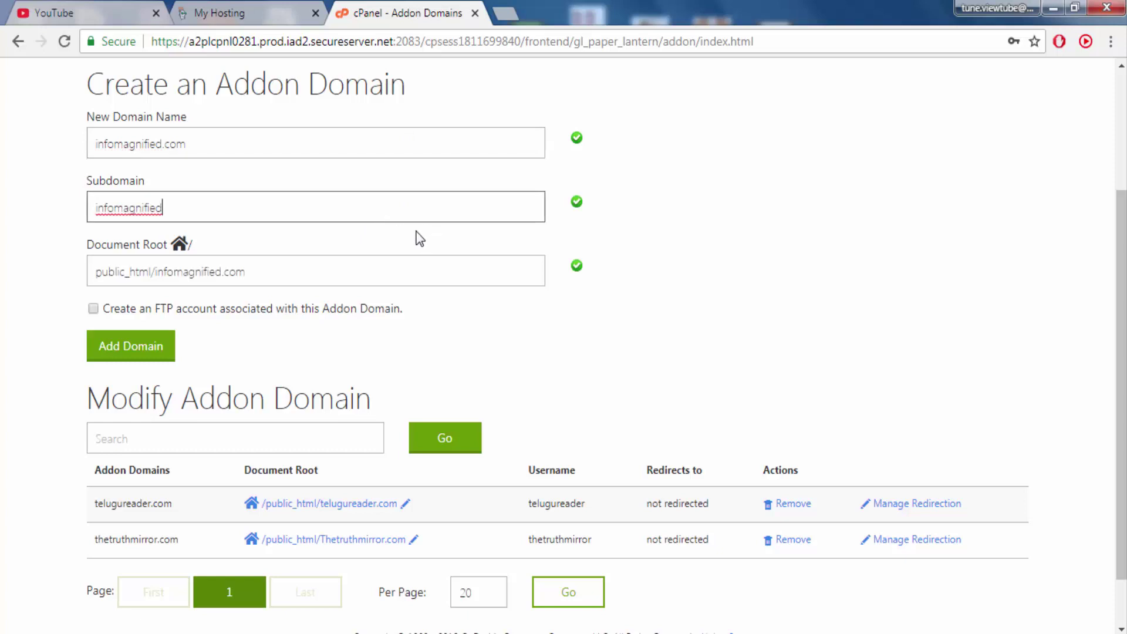
- Enable an FTP account for infomagnified.com and enter its strong password twice
click(94, 311)
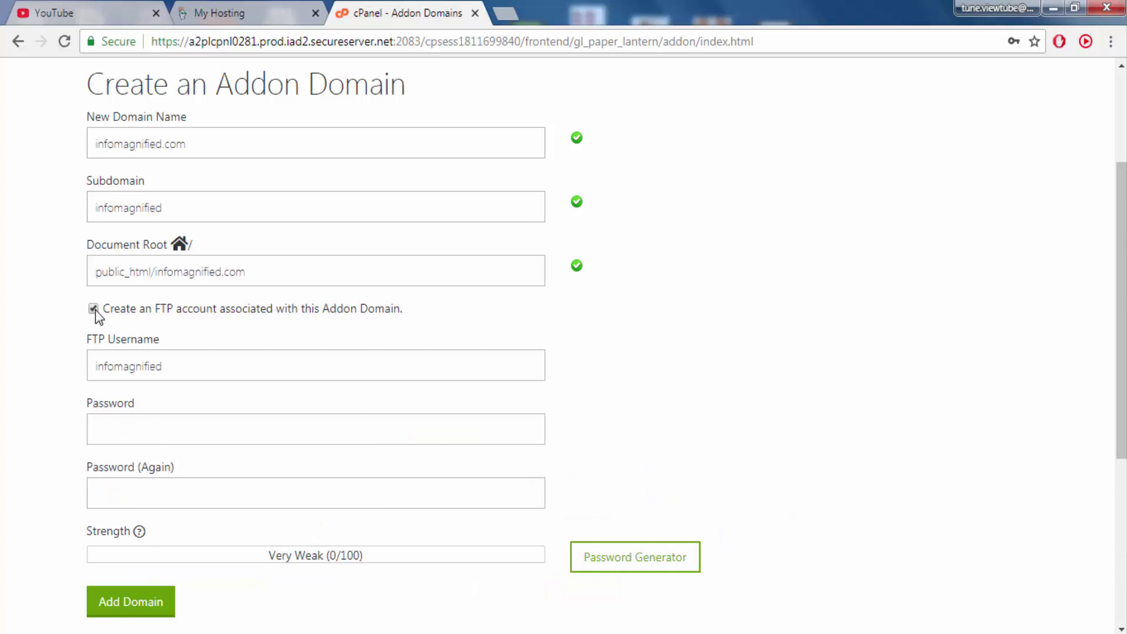
scroll(212, 349, down, 2)
click(197, 259)
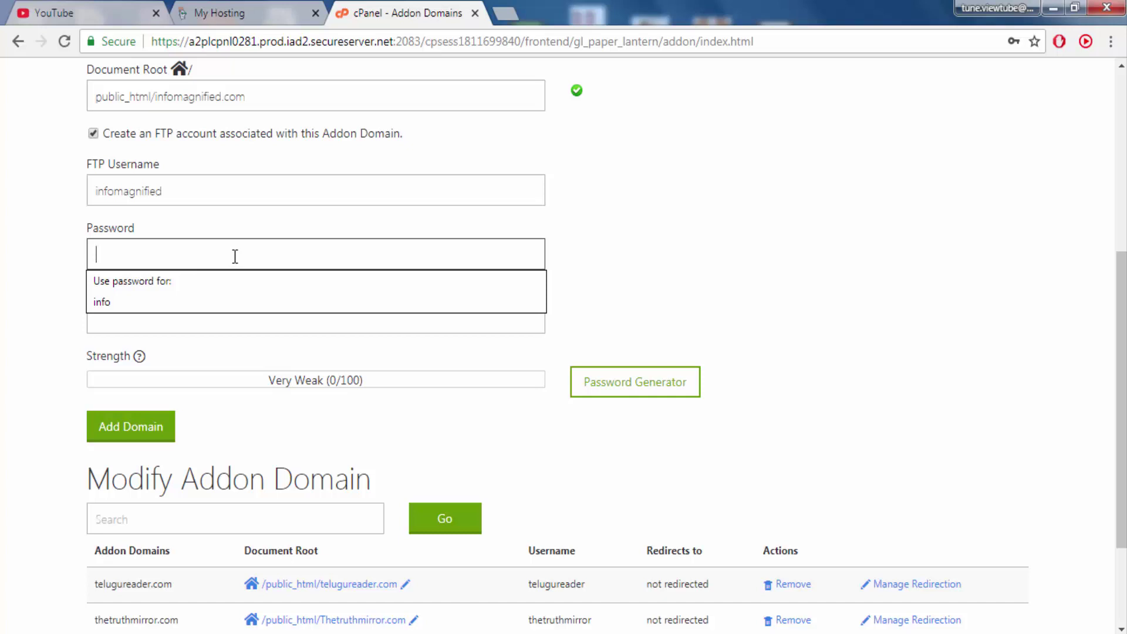
text(in)
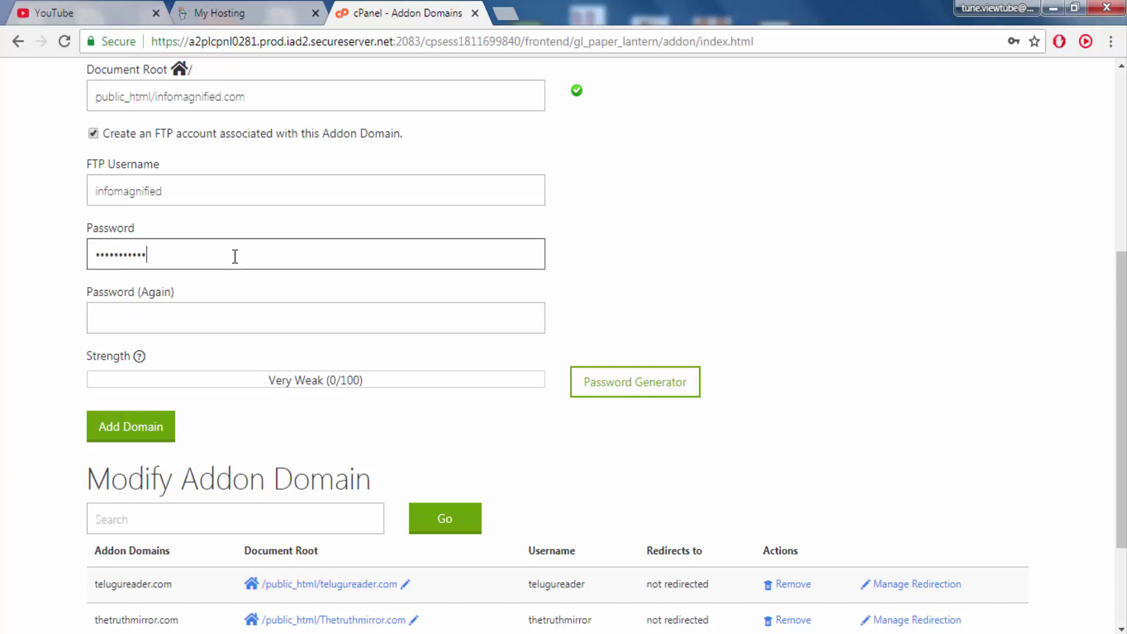
key(Tab)
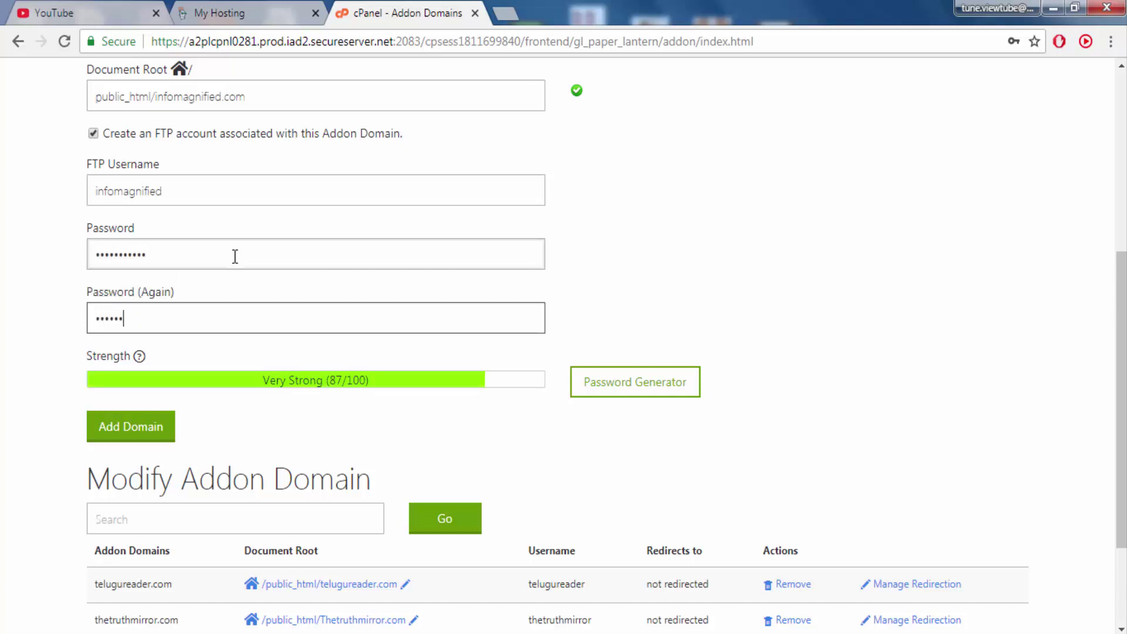
scroll(259, 247, down, 1)
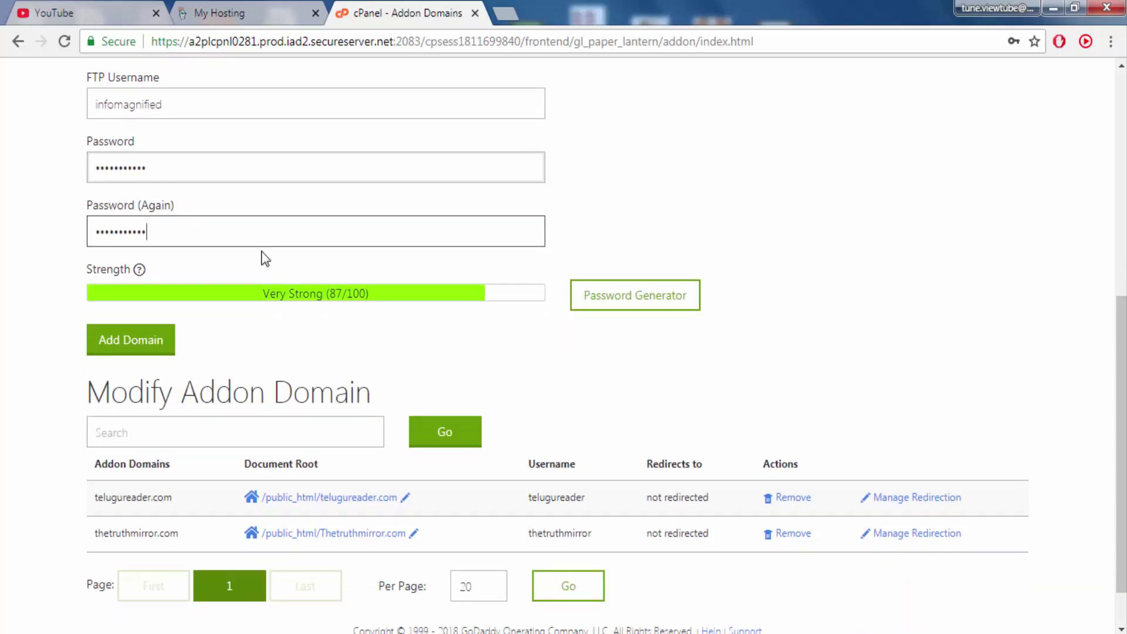
- Add the infomagnified.com domain, open its File Manager in a new tab, then go back
click(152, 341)
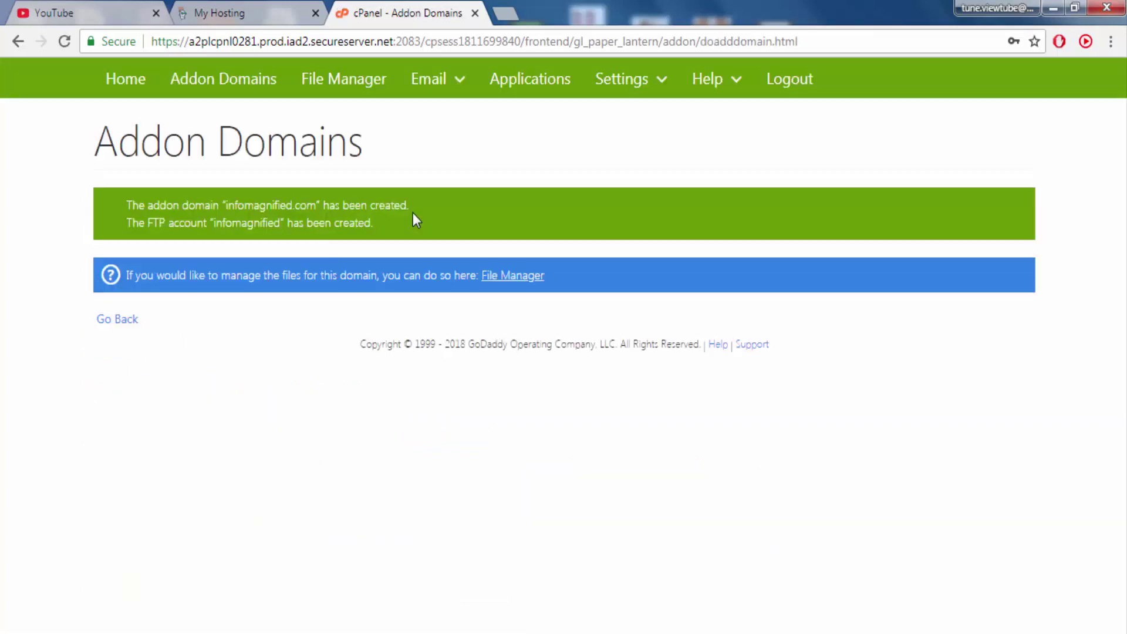
click(490, 276)
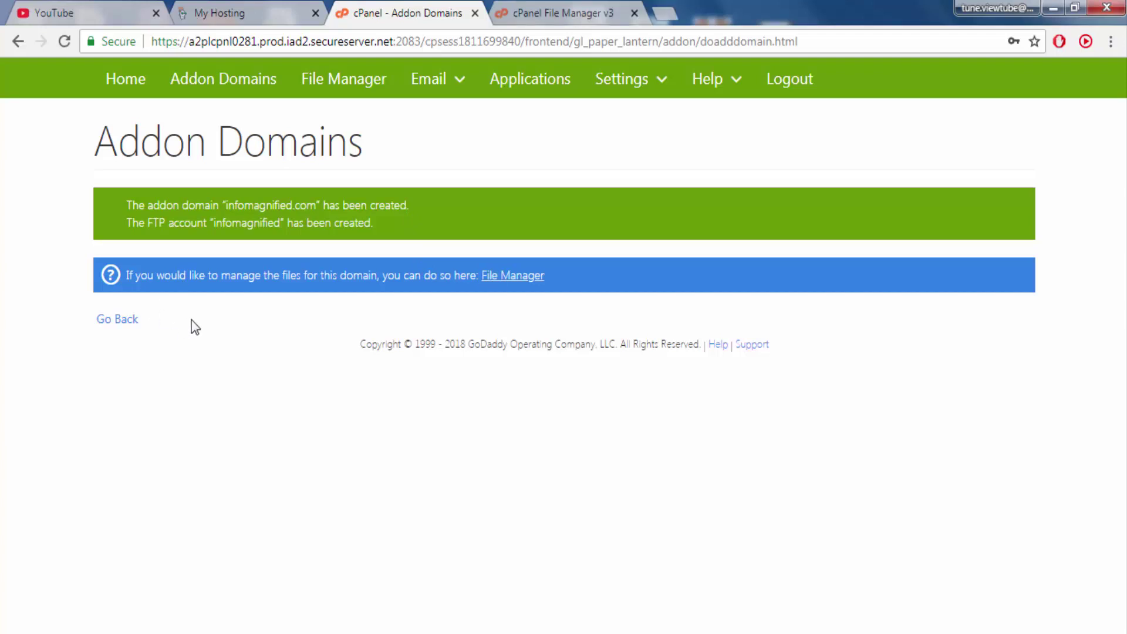
click(118, 320)
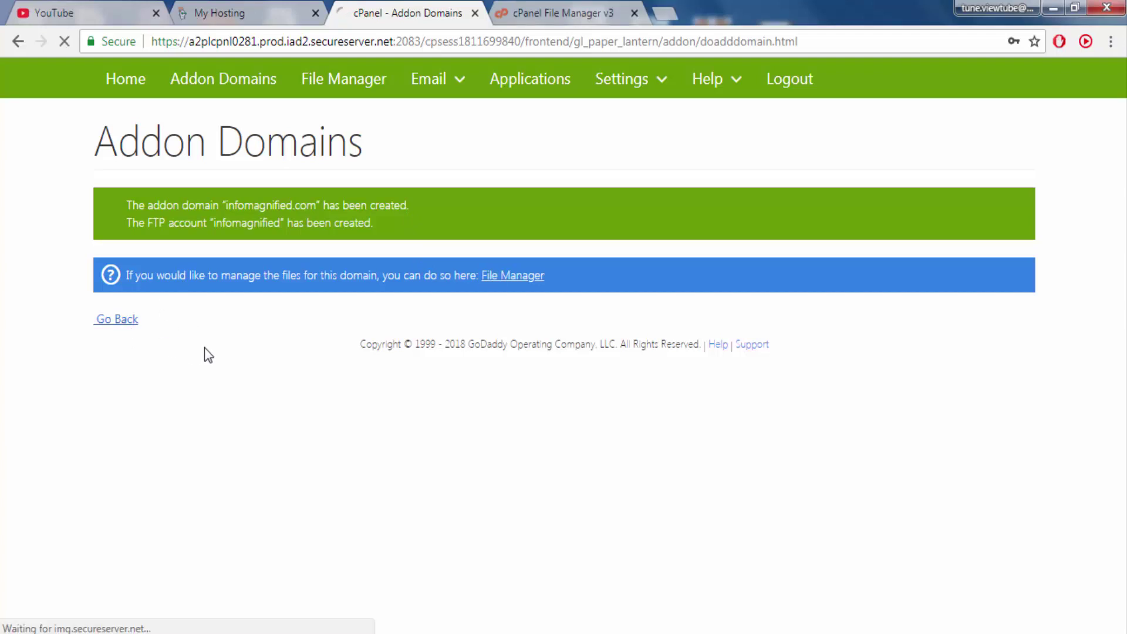
- Return to the cPanel Home dashboard and scroll to Web Applications
click(122, 77)
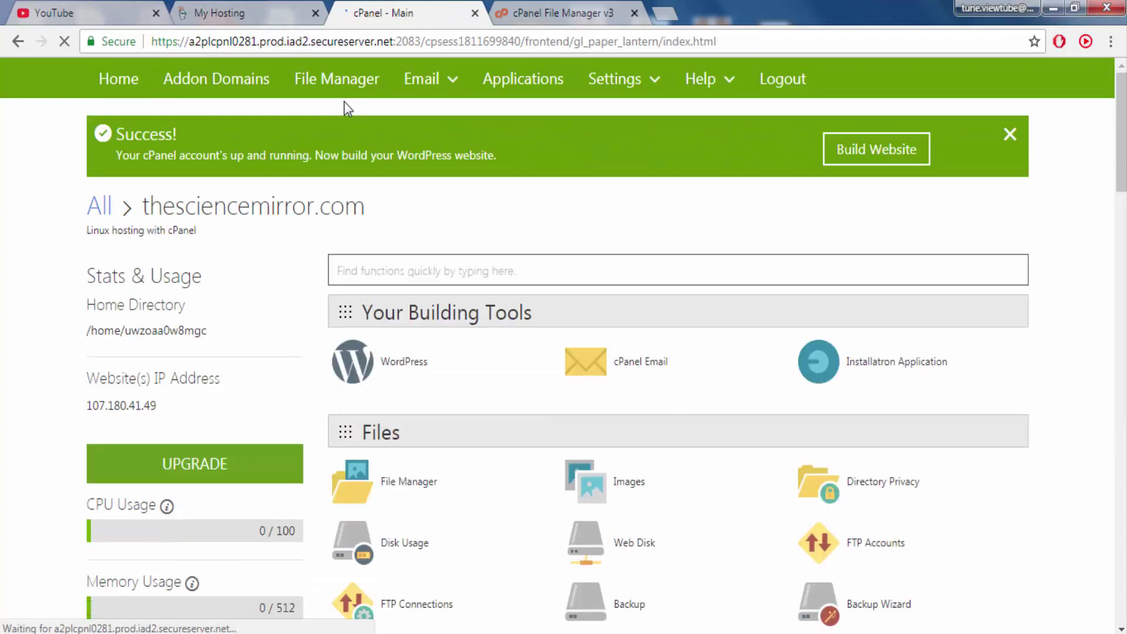
scroll(415, 202, down, 3)
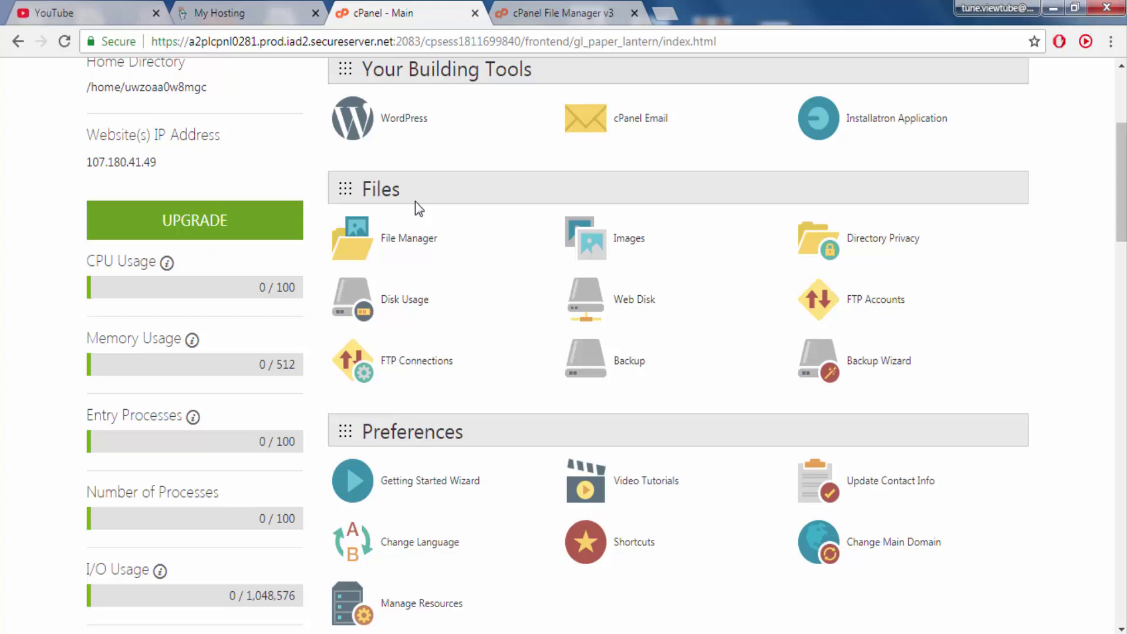
scroll(414, 202, down, 1)
scroll(381, 210, up, 4)
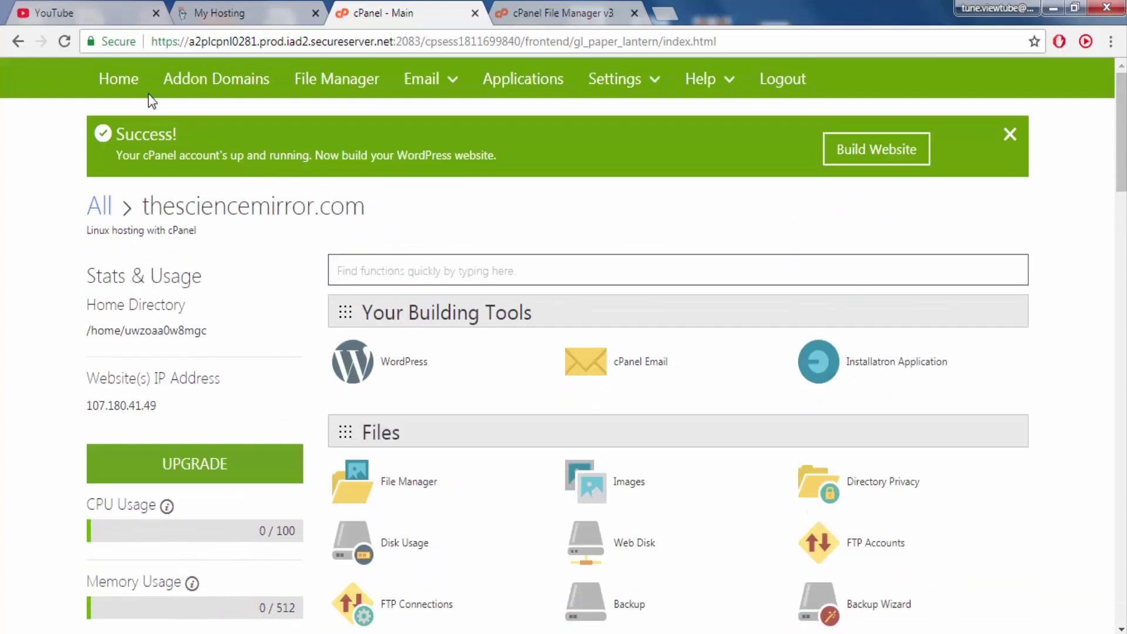
scroll(544, 234, down, 4)
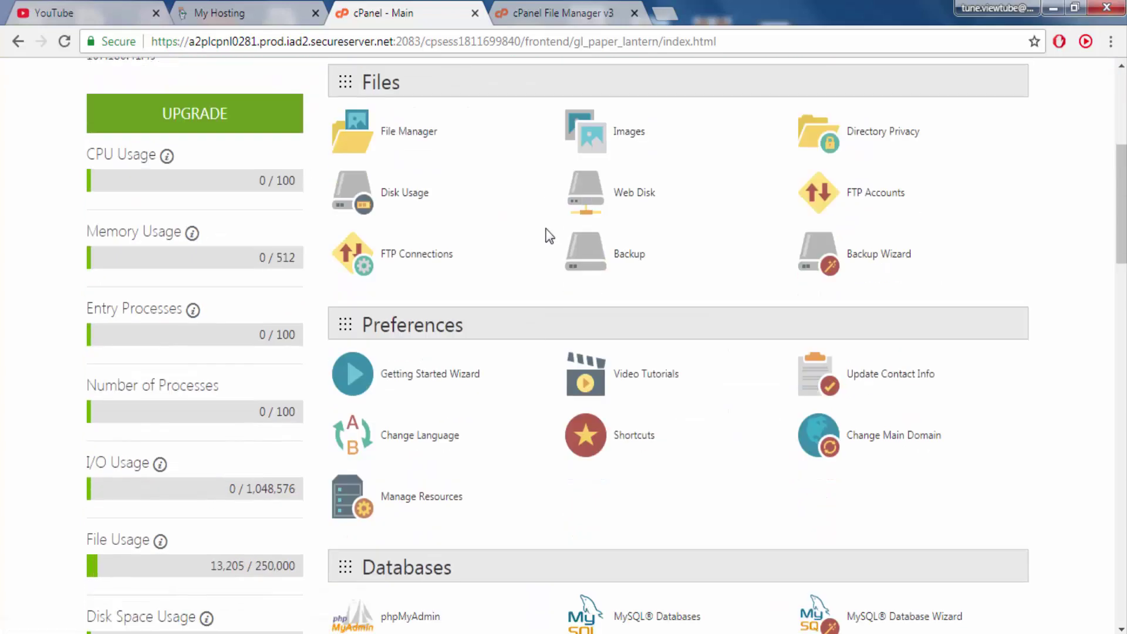
scroll(543, 233, down, 3)
scroll(545, 238, down, 2)
scroll(545, 241, down, 1)
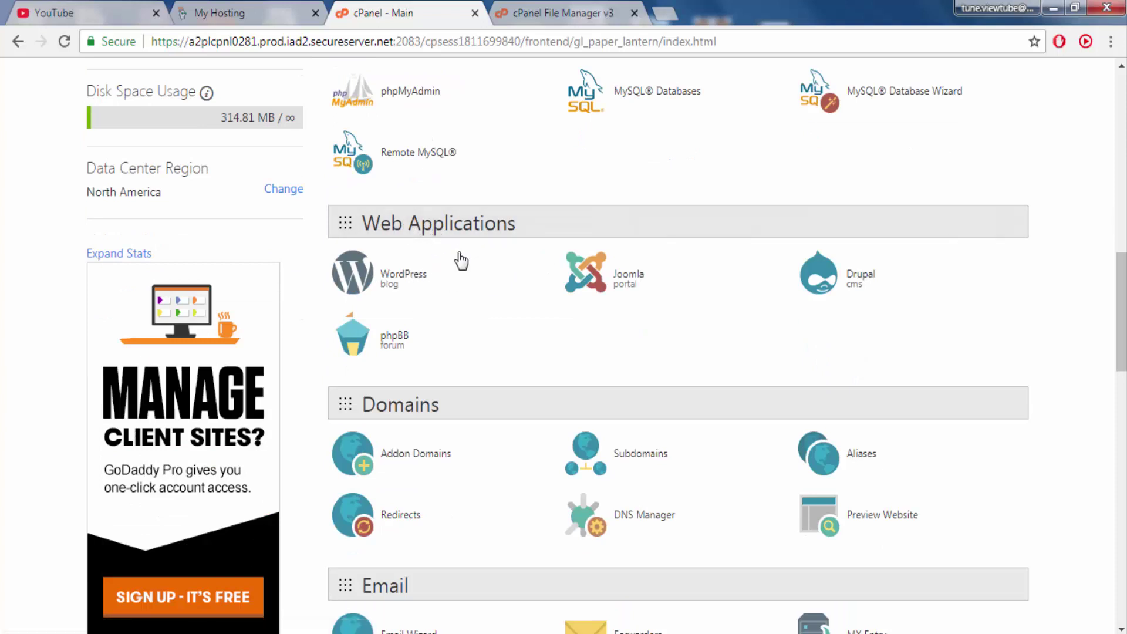
click(404, 280)
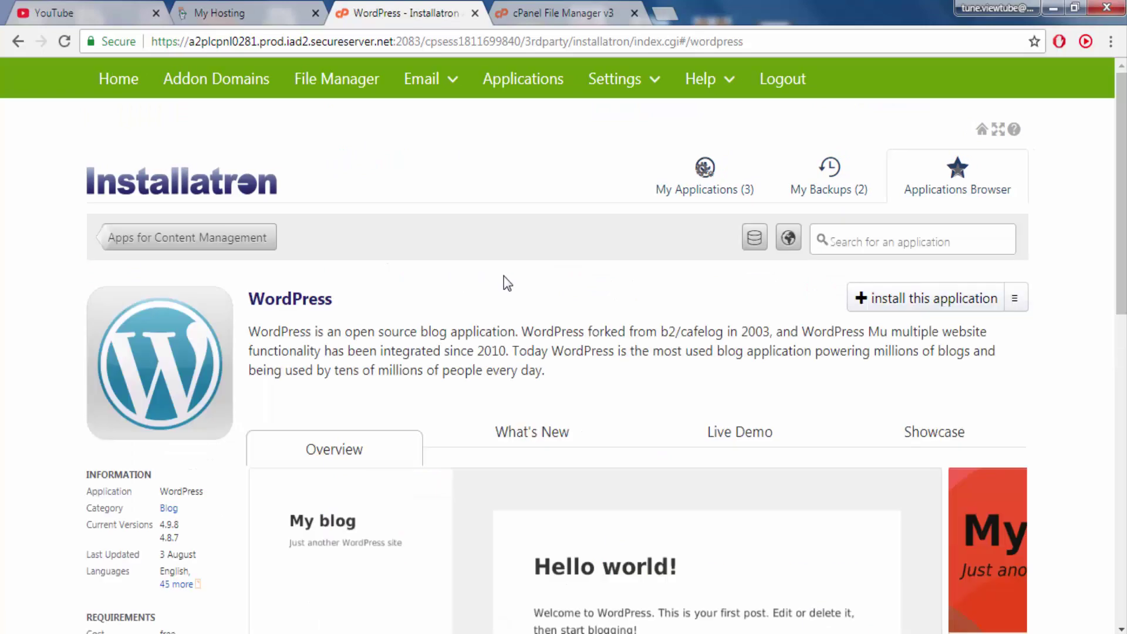
scroll(507, 279, down, 1)
scroll(513, 277, down, 2)
scroll(579, 273, up, 3)
click(881, 297)
scroll(649, 289, down, 2)
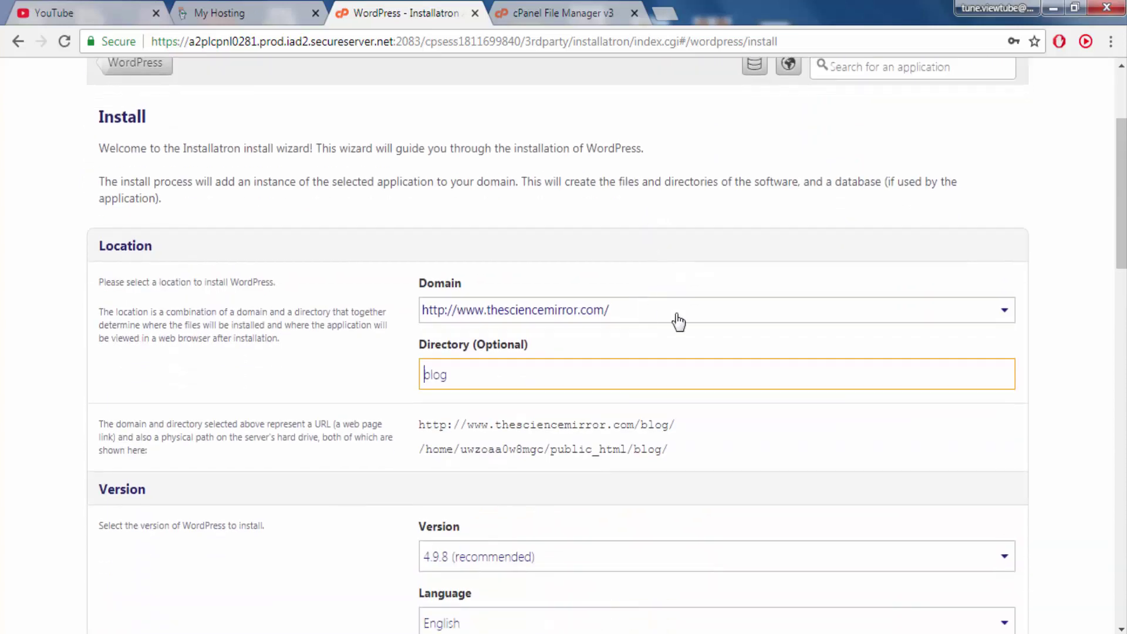
click(1001, 311)
scroll(916, 382, down, 3)
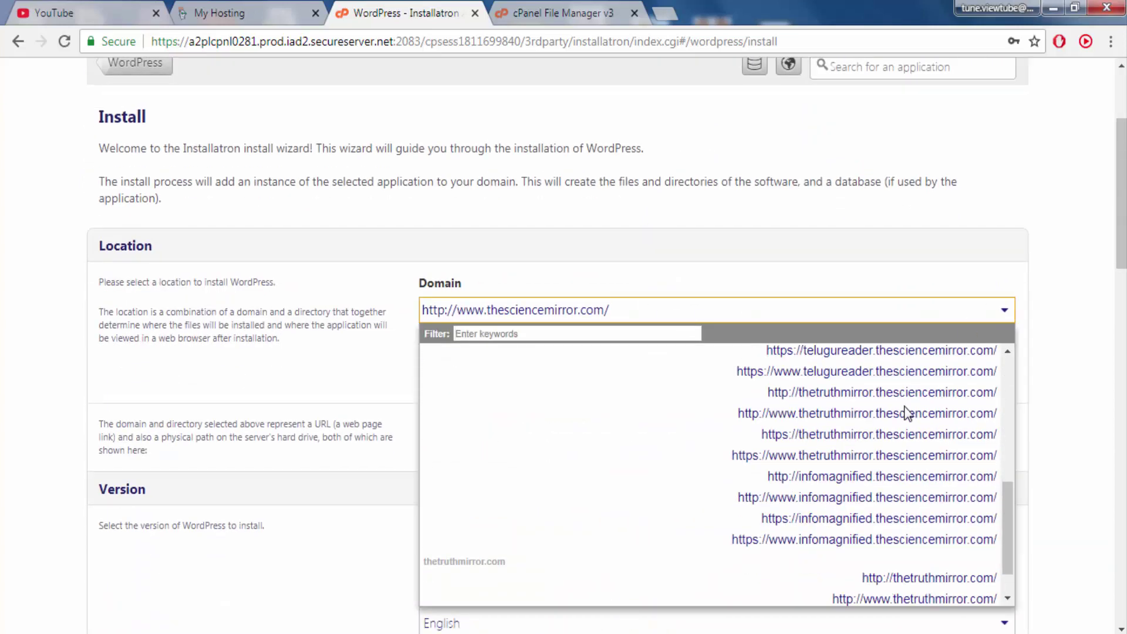
scroll(911, 423, down, 2)
scroll(911, 442, down, 1)
scroll(929, 348, down, 3)
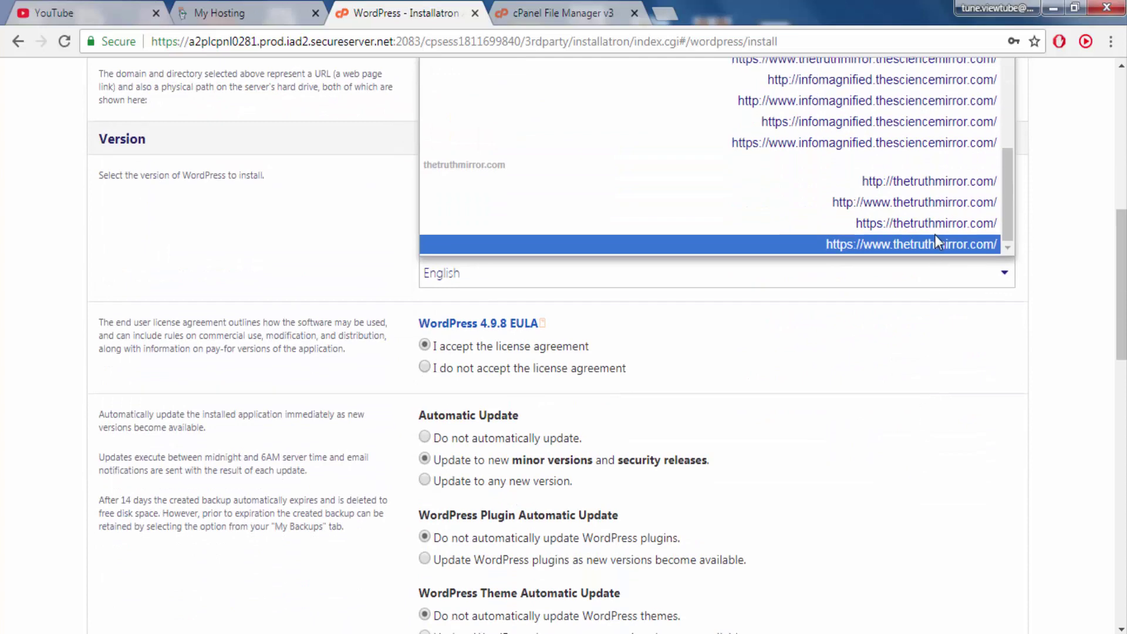
scroll(934, 235, up, 2)
scroll(935, 240, up, 2)
scroll(936, 240, up, 2)
scroll(934, 242, up, 3)
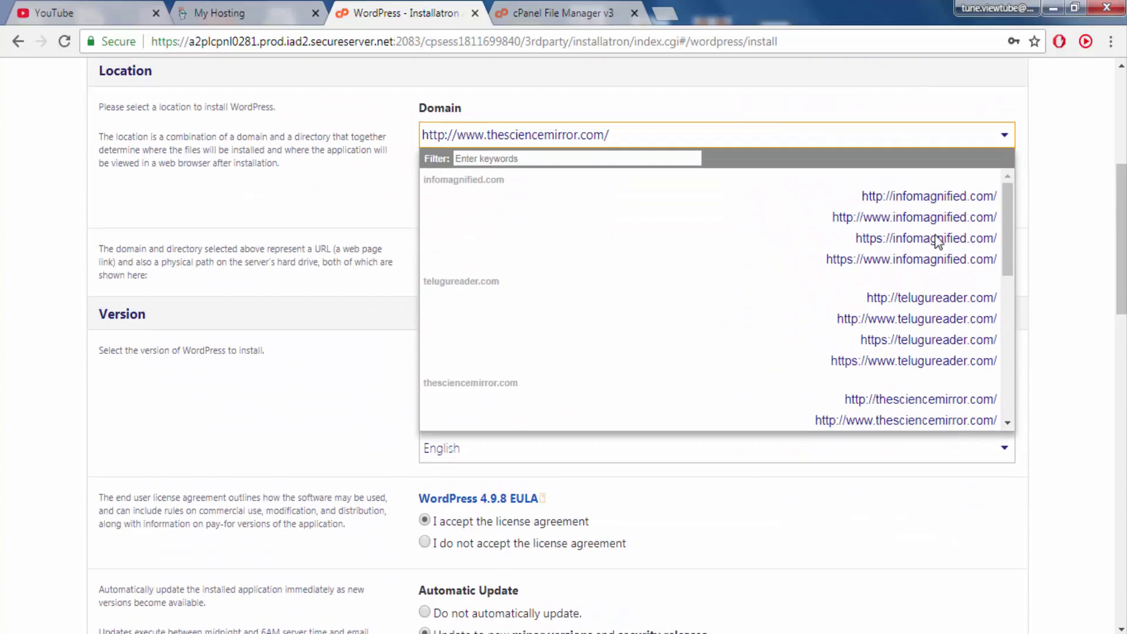
click(940, 201)
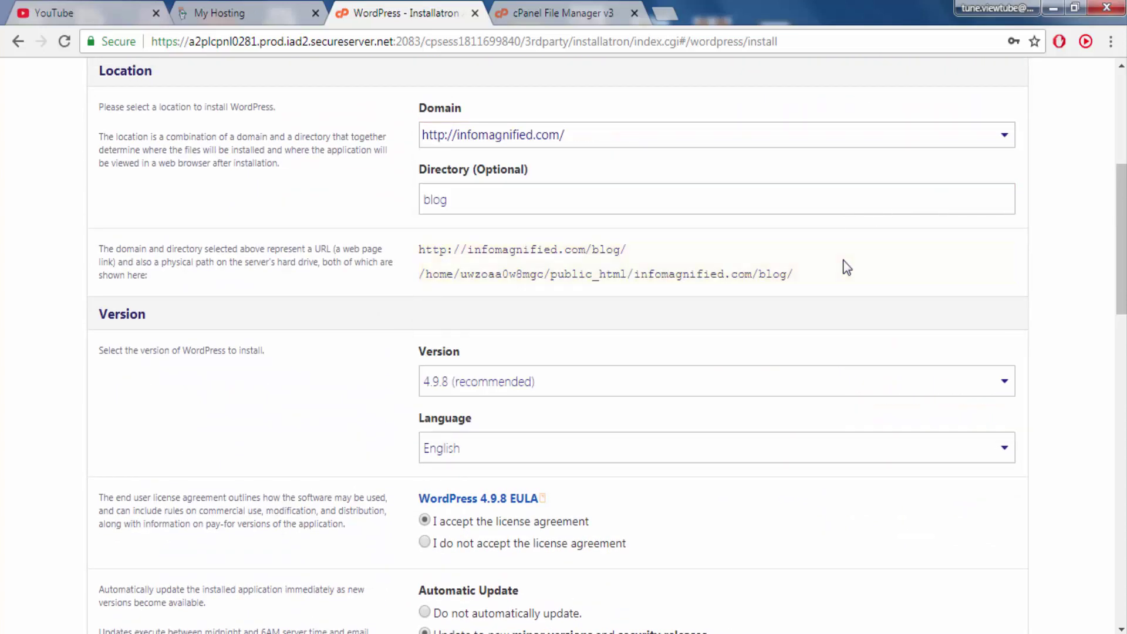
double_click(436, 200)
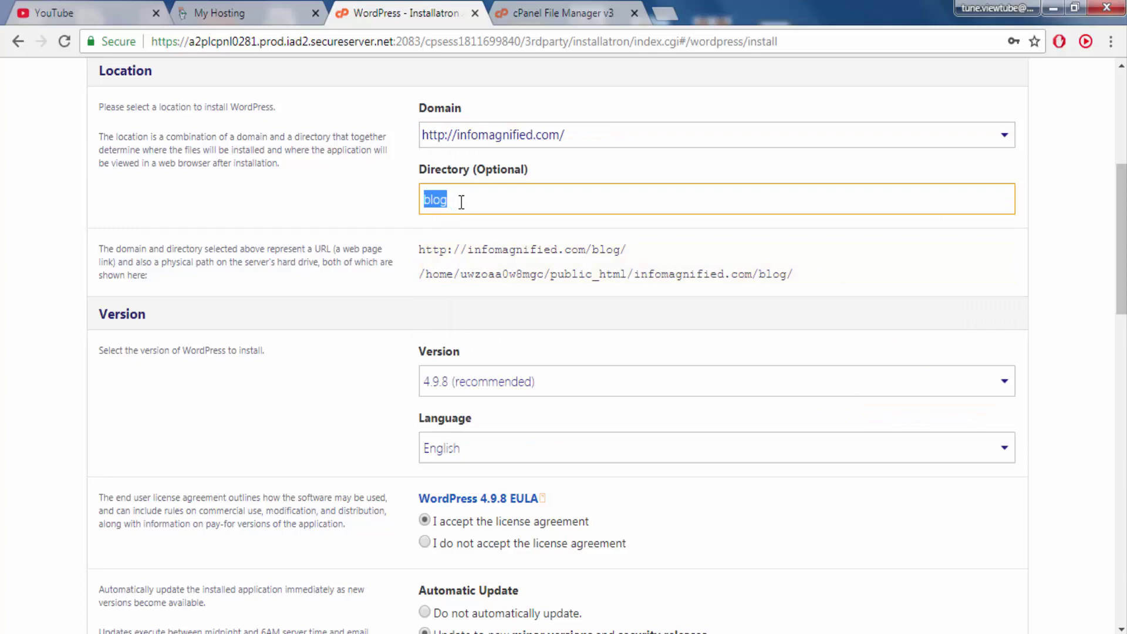
key(BackSpace)
scroll(475, 230, down, 1)
scroll(485, 250, down, 3)
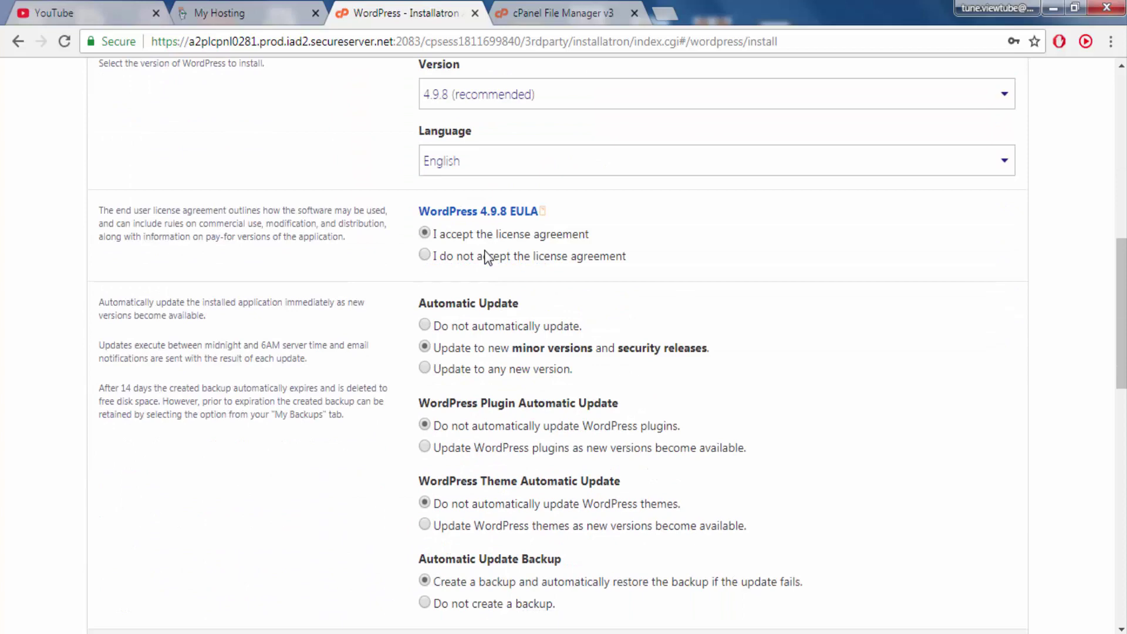
scroll(484, 251, down, 3)
scroll(483, 250, down, 2)
scroll(483, 252, down, 1)
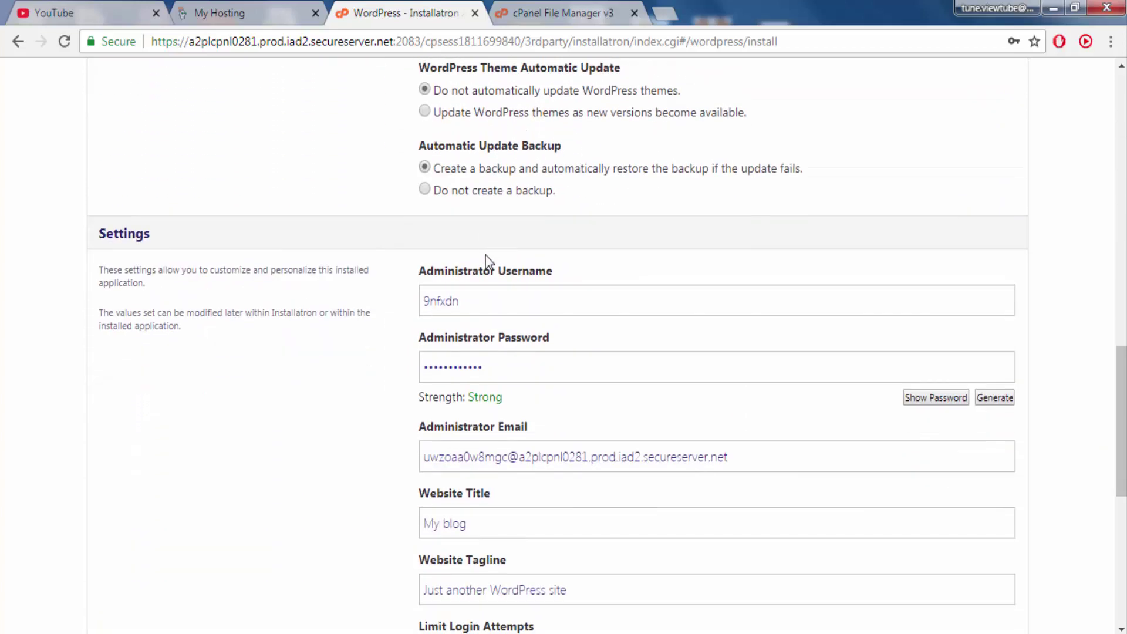
scroll(485, 255, down, 1)
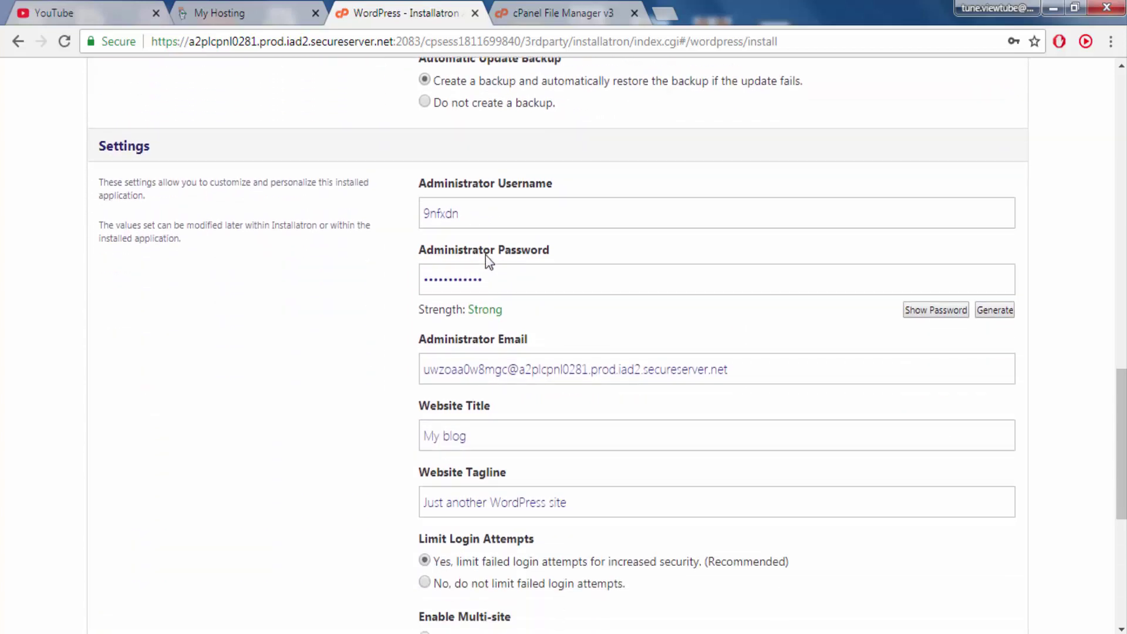
scroll(485, 255, down, 3)
scroll(485, 254, down, 2)
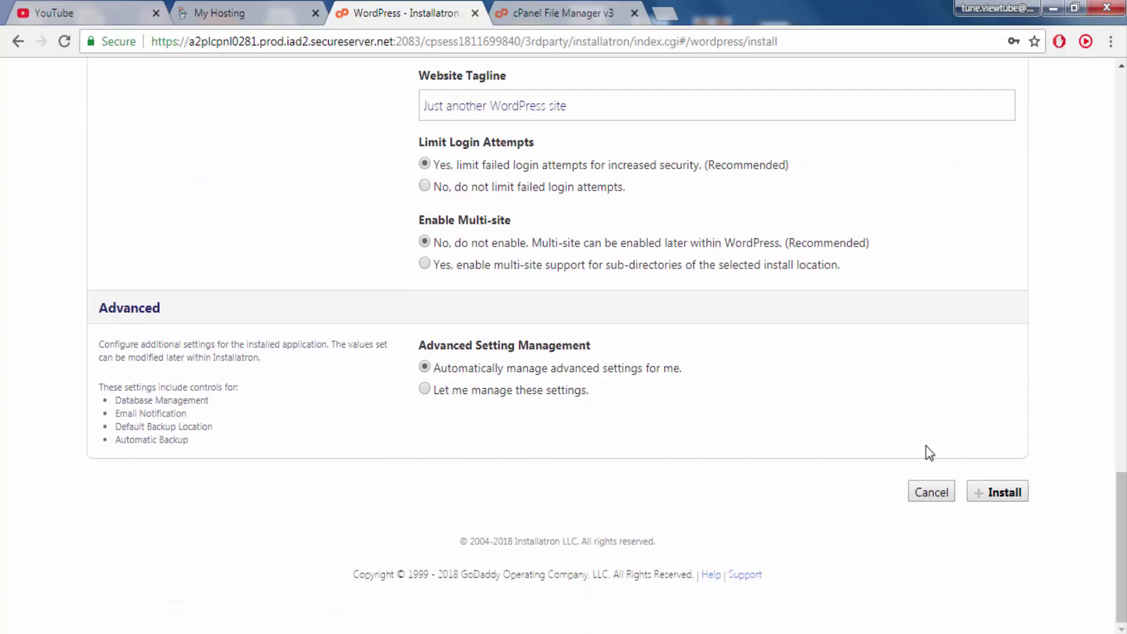
- Scroll past Settings and Advanced and install WordPress with default settings
click(987, 495)
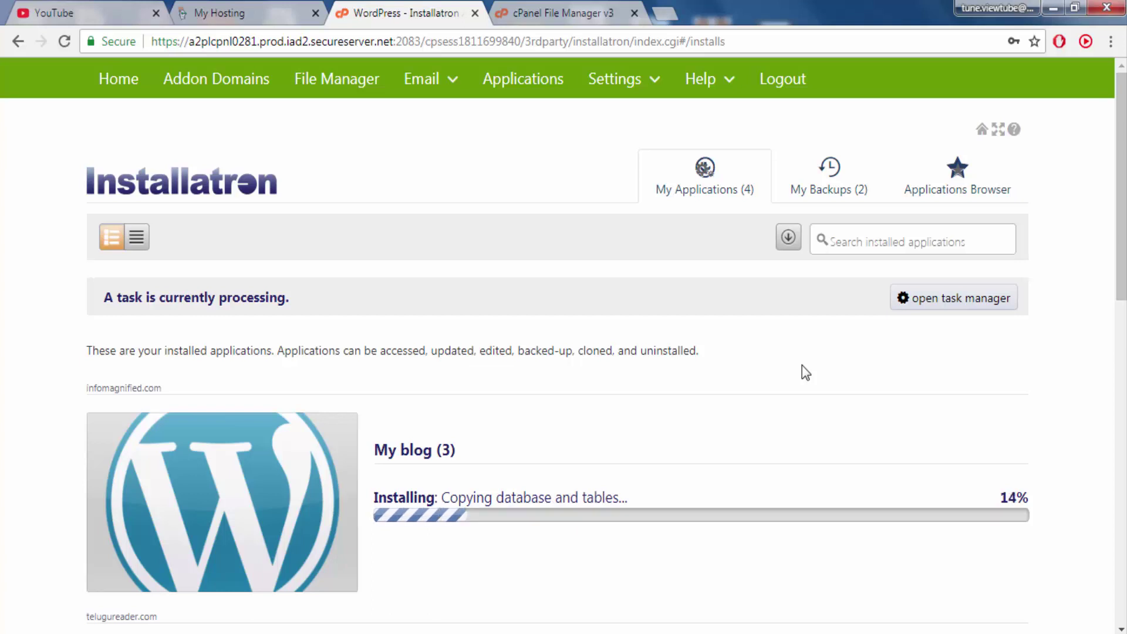
scroll(616, 363, down, 1)
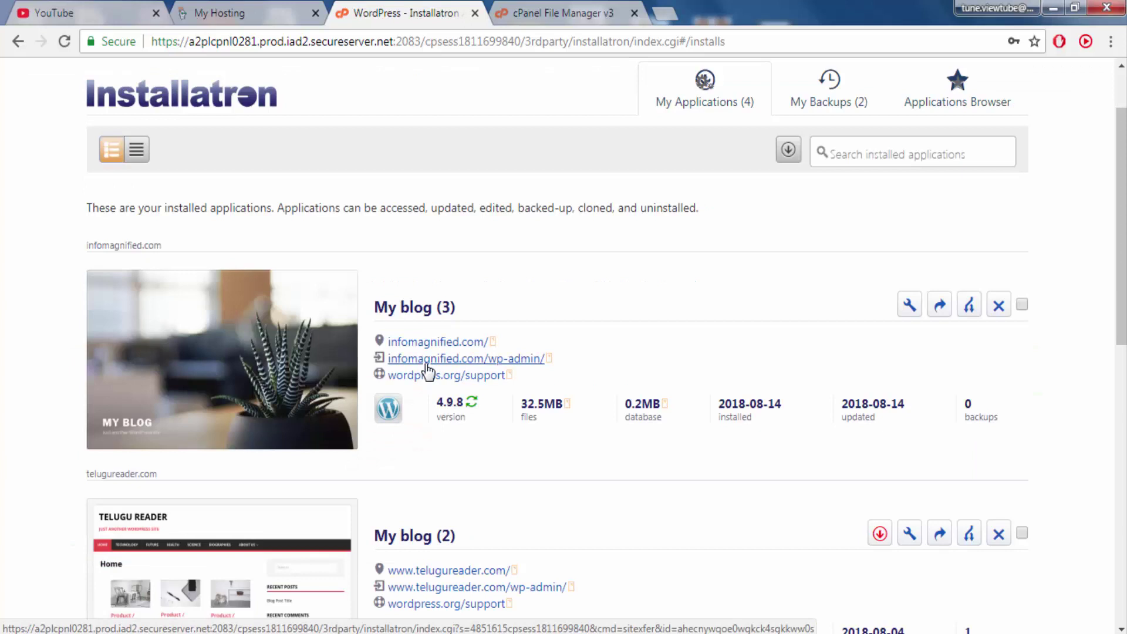
- Open infomagnified.com/wp-admin/ in a new tab and switch to it
right_click(426, 368)
click(480, 374)
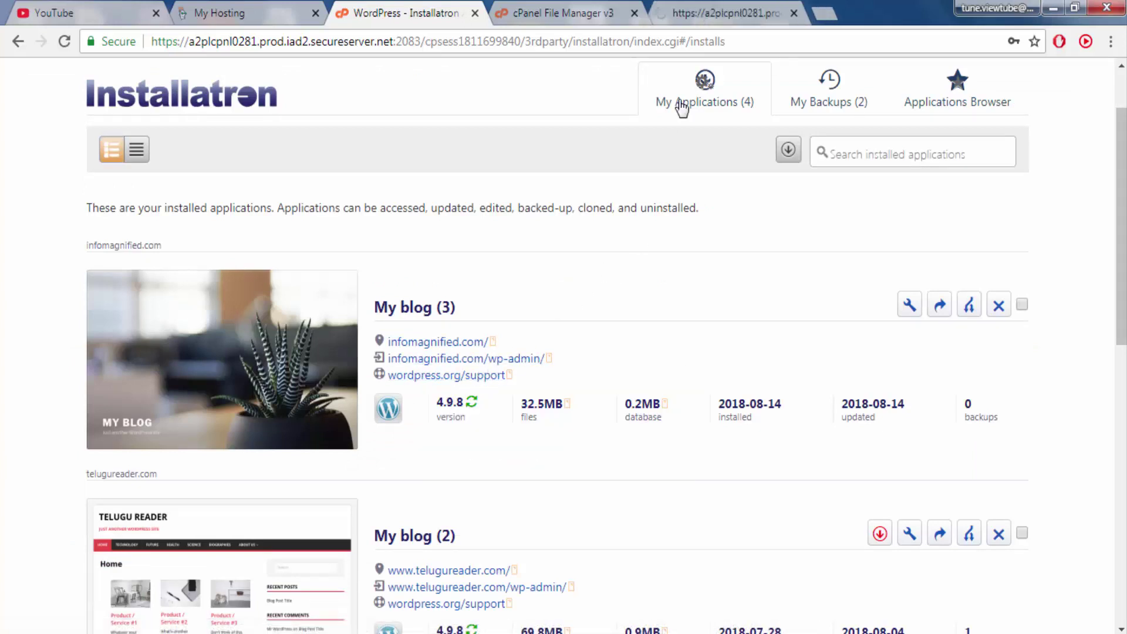
click(709, 11)
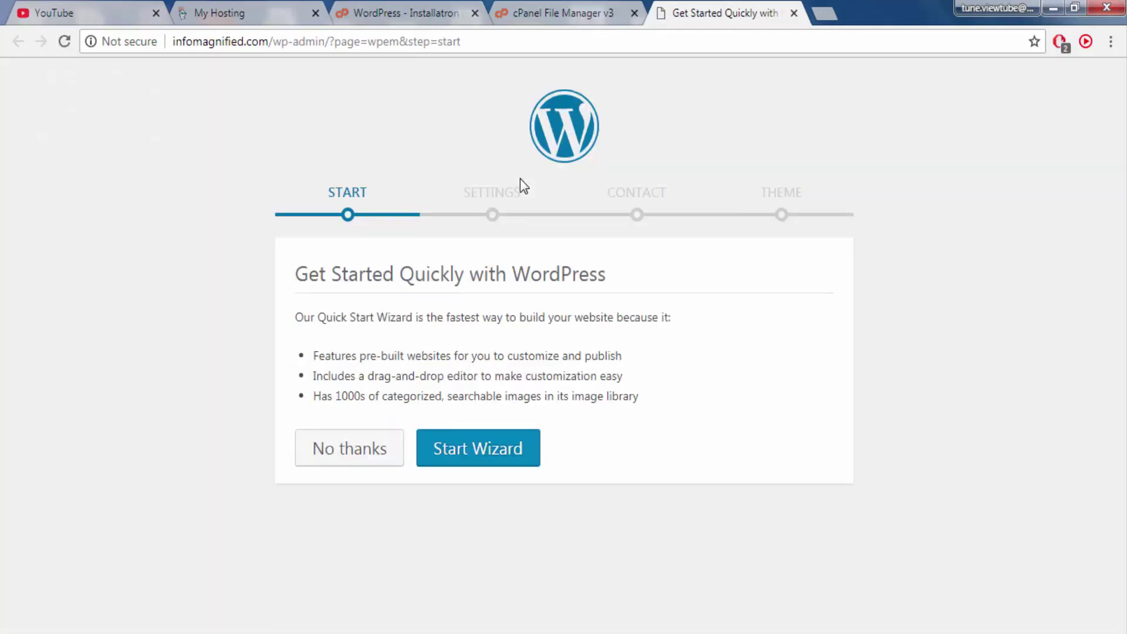
- Start the Quick Start Wizard and choose Education as the industry
click(464, 455)
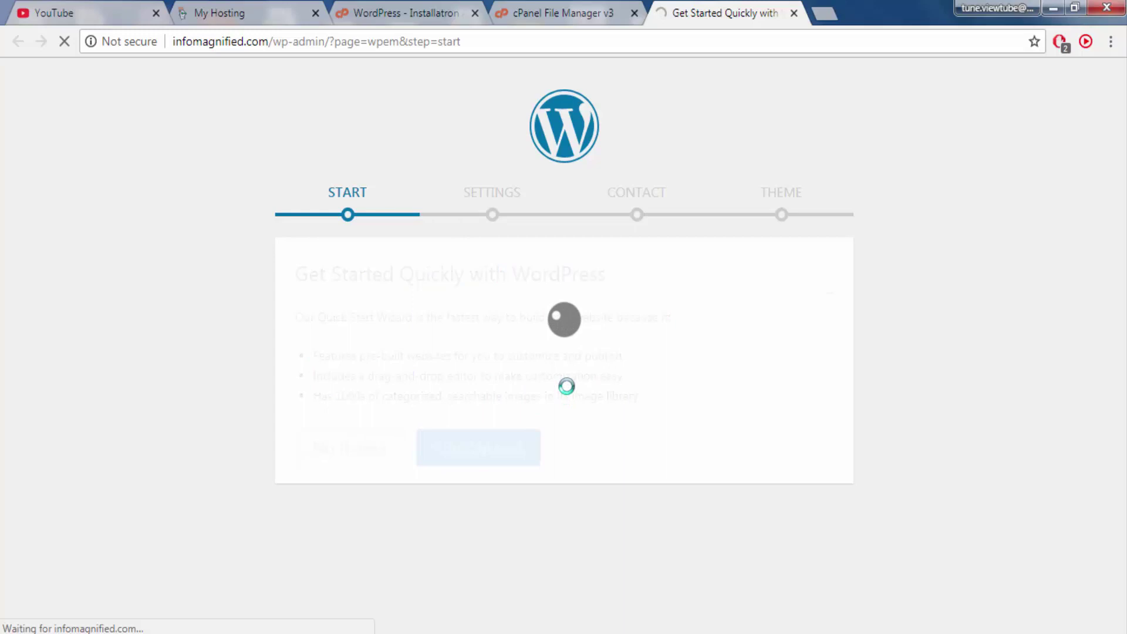
scroll(567, 385, down, 3)
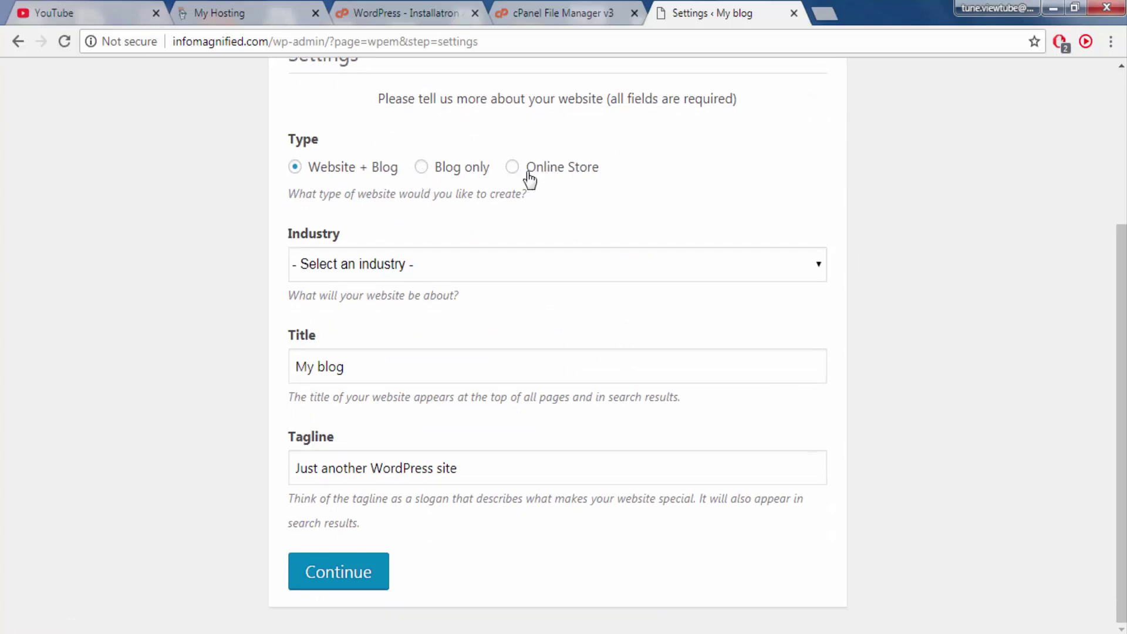
click(474, 263)
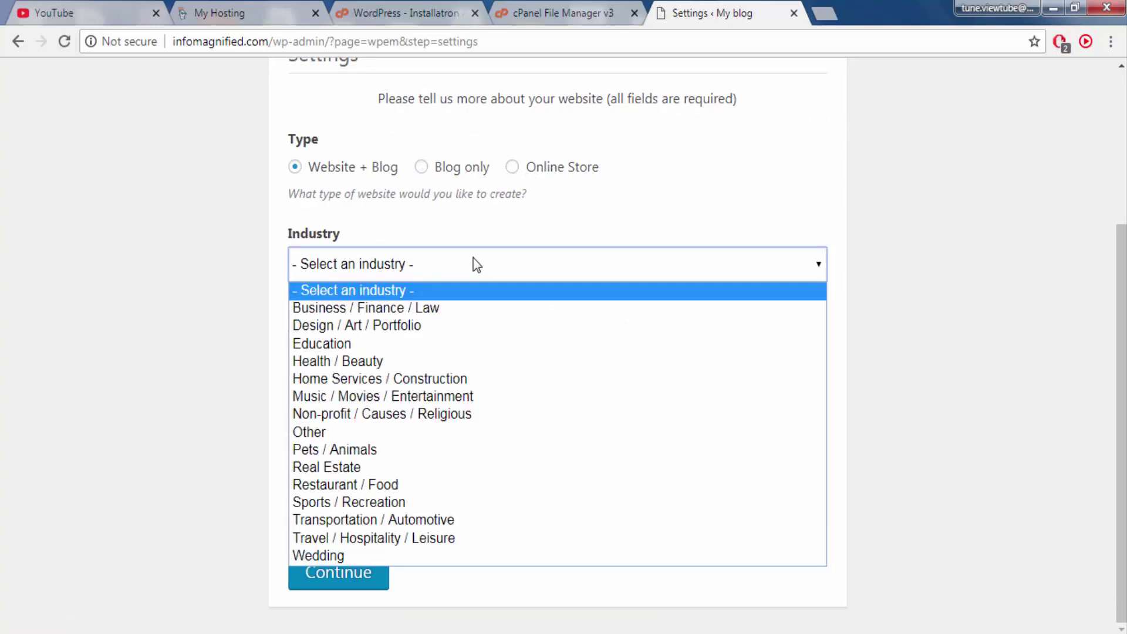
click(365, 345)
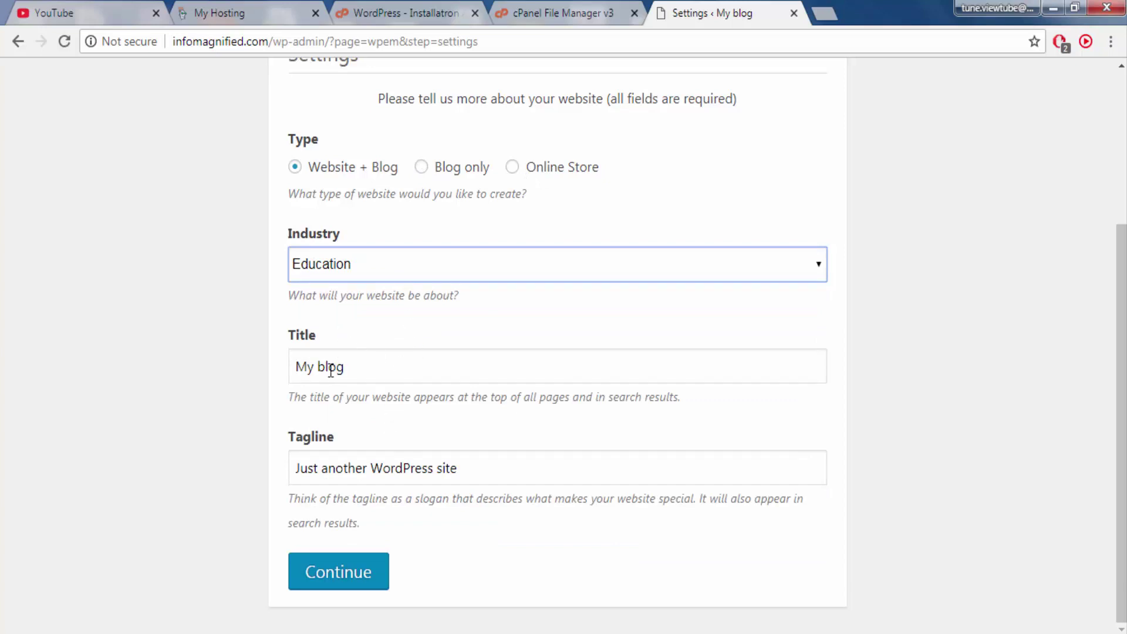
- Leave the default site title and tagline unchanged and submit the settings
click(247, 377)
click(369, 368)
double_click(370, 367)
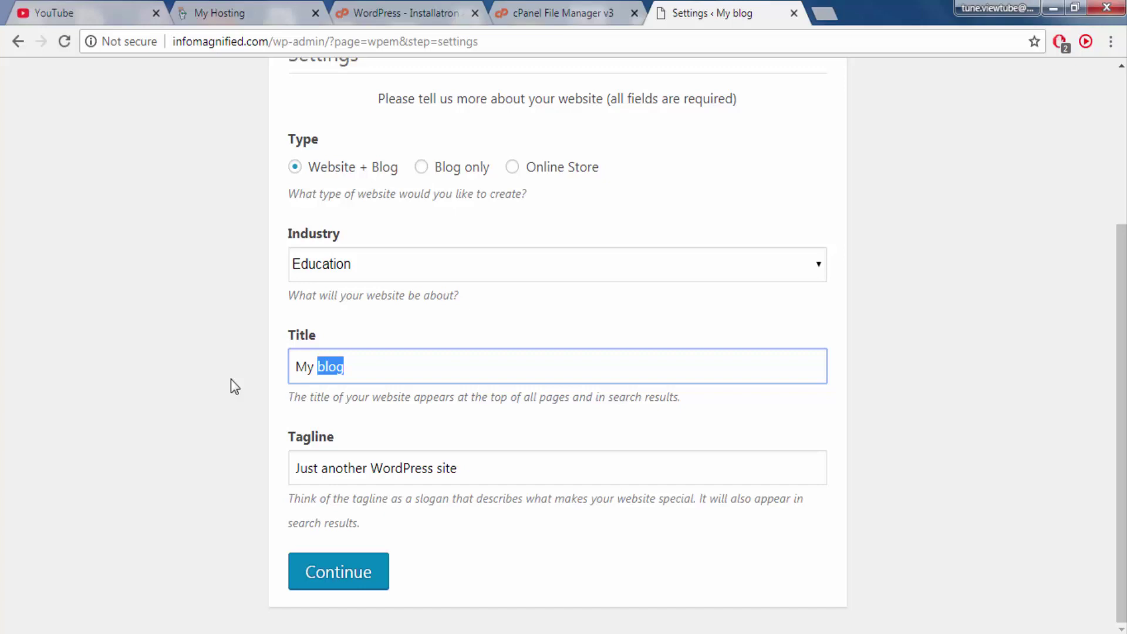
click(231, 381)
double_click(363, 367)
click(475, 466)
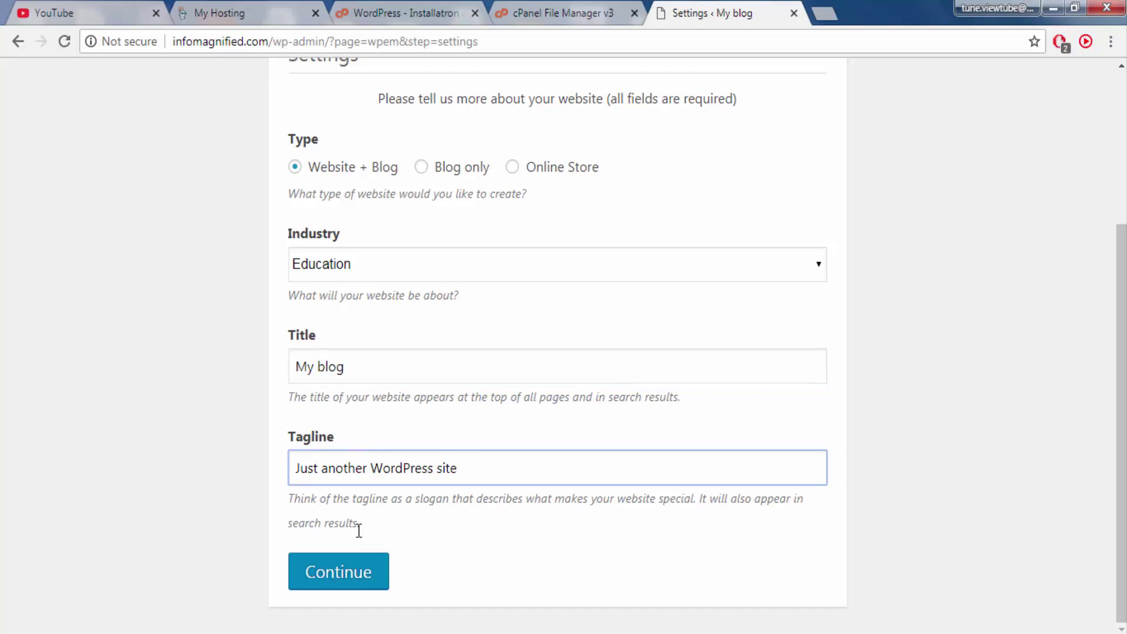
click(357, 578)
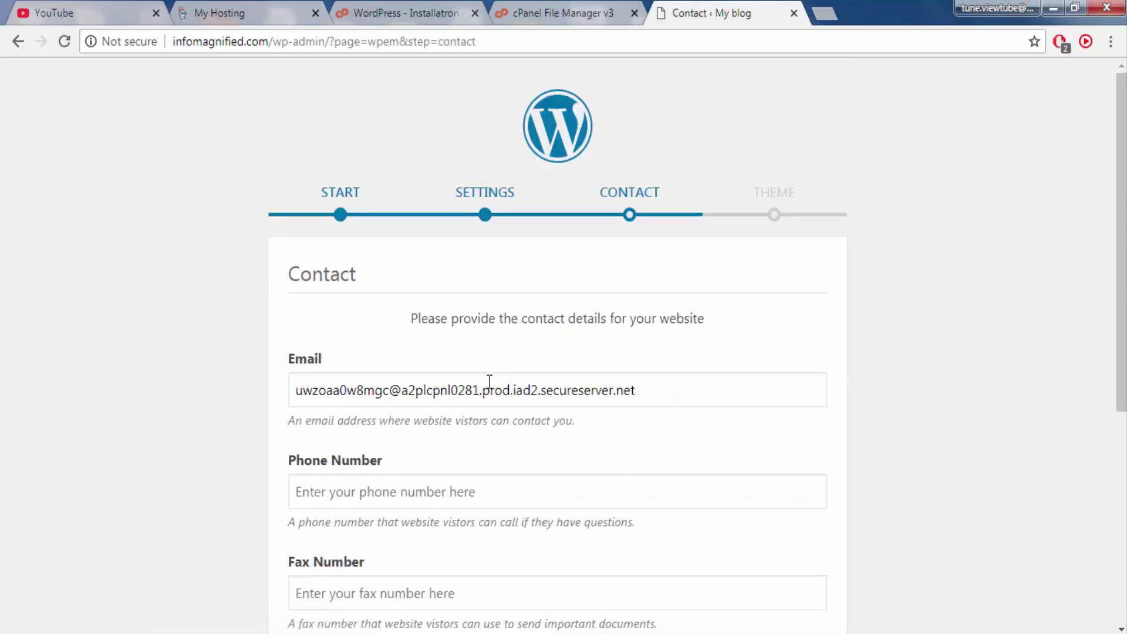
scroll(489, 380, down, 3)
scroll(448, 365, down, 2)
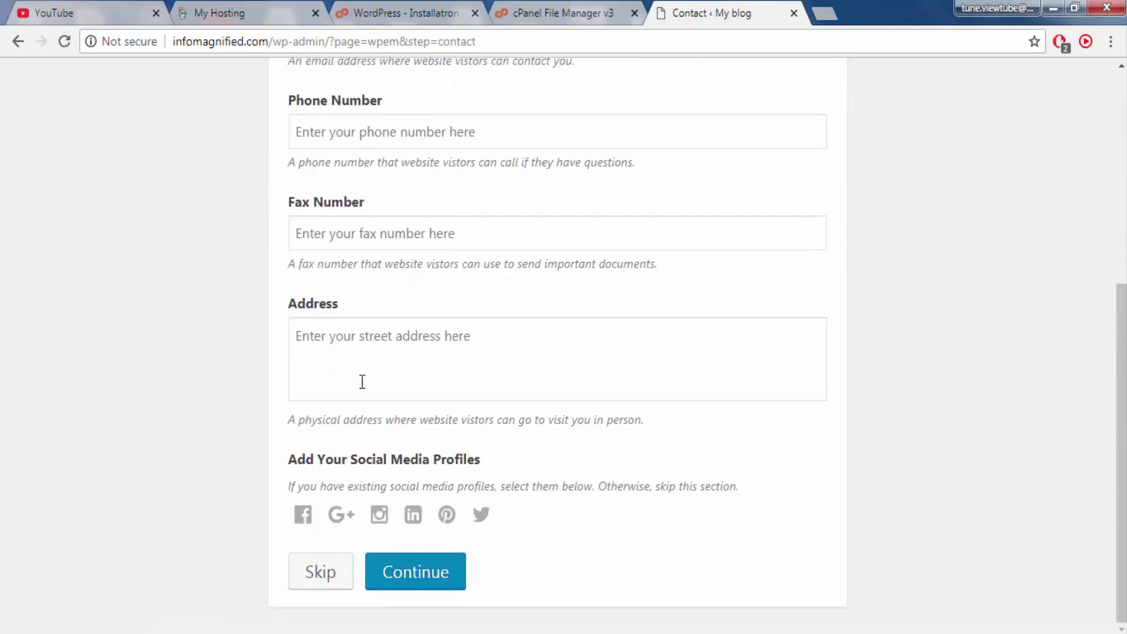
- Skip the Contact details step of the Quick Start Wizard
click(325, 575)
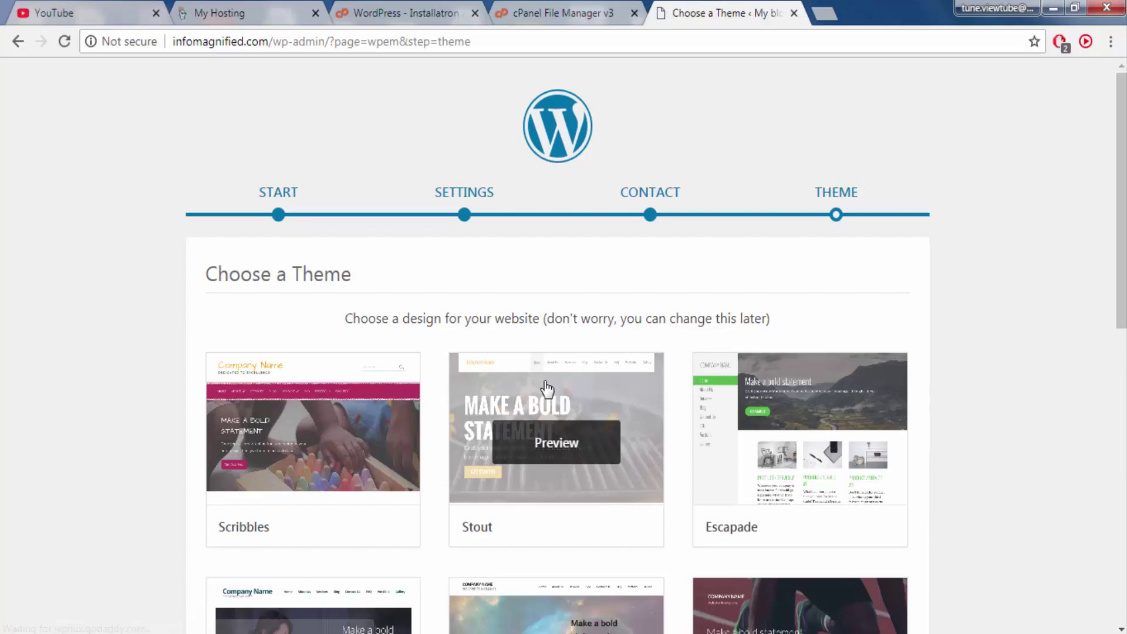
scroll(548, 377, down, 3)
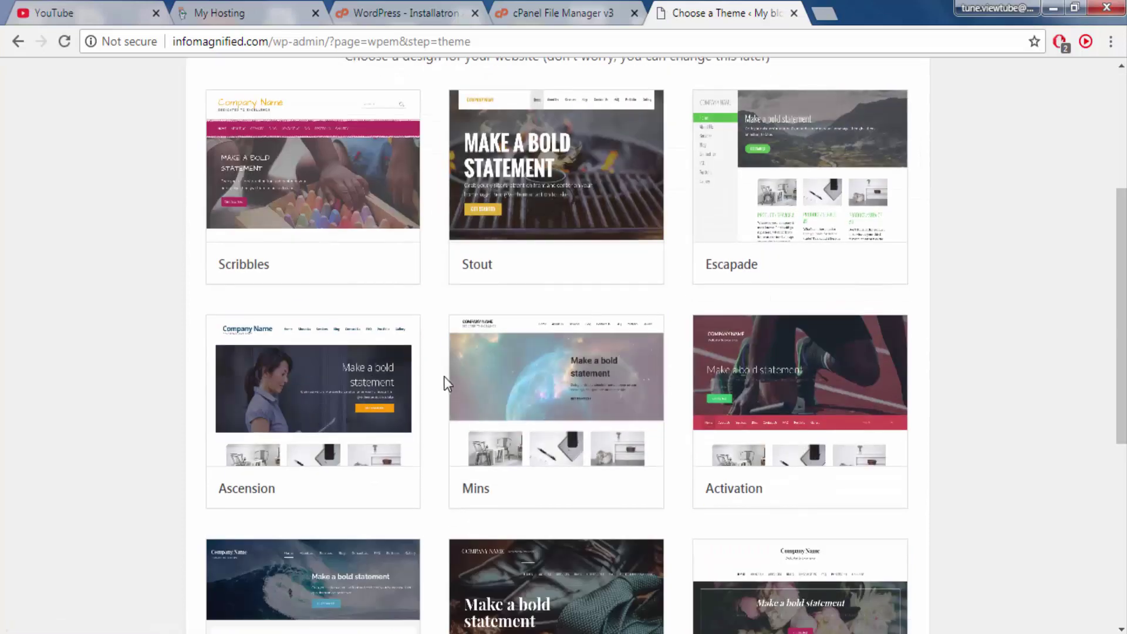
scroll(444, 376, down, 3)
scroll(446, 382, down, 1)
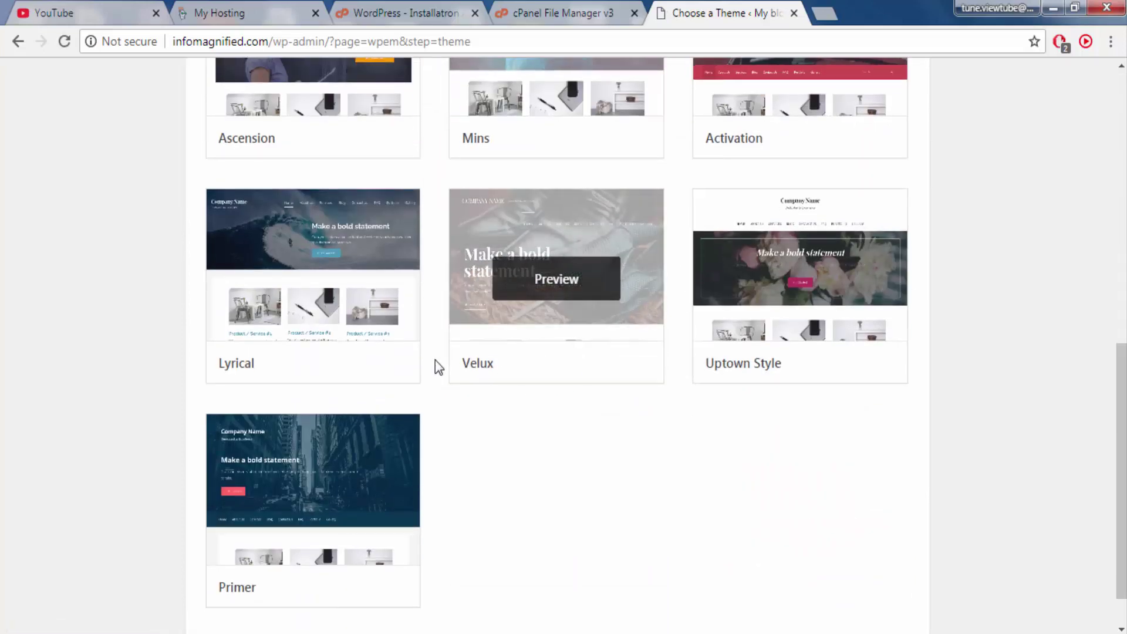
- Preview the Primer theme and select it as My blog's theme
click(351, 470)
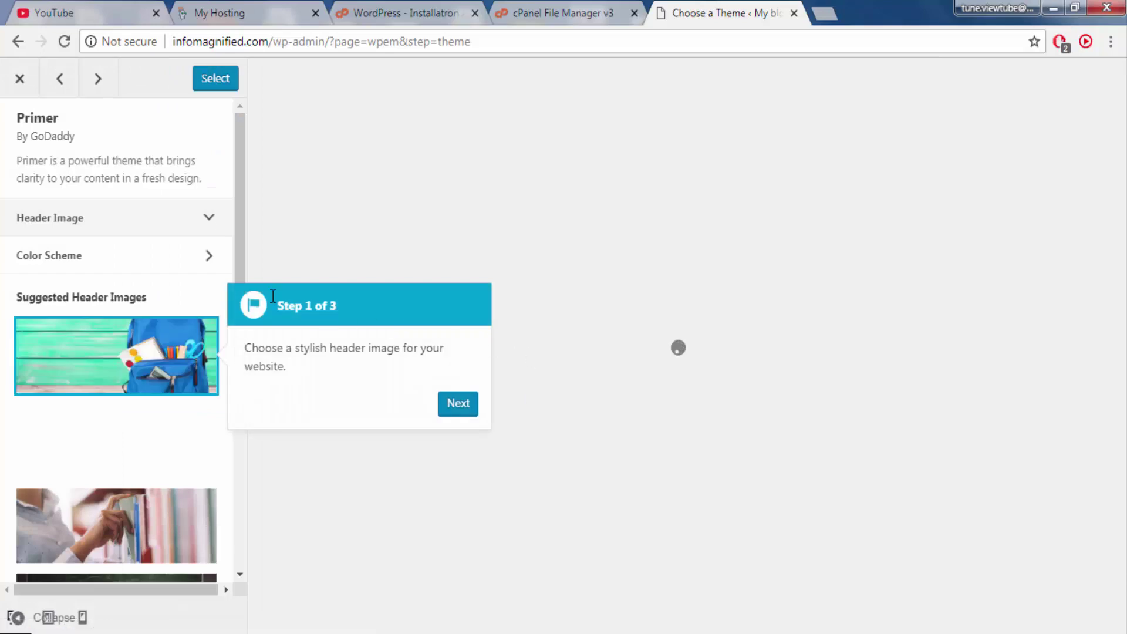
click(210, 81)
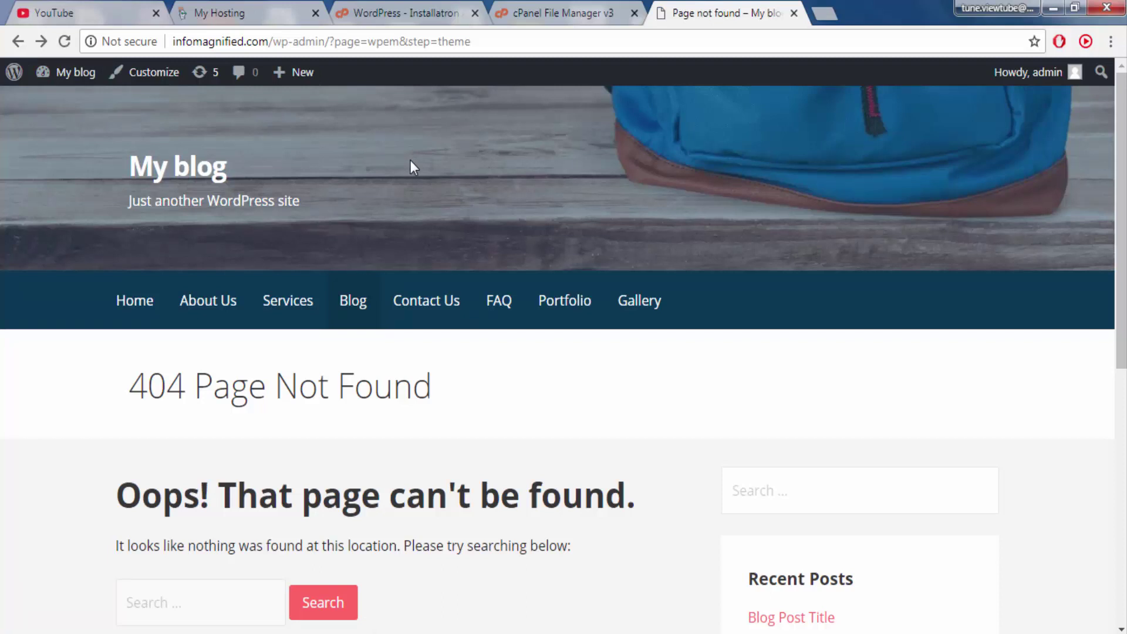
mouse_move(67, 72)
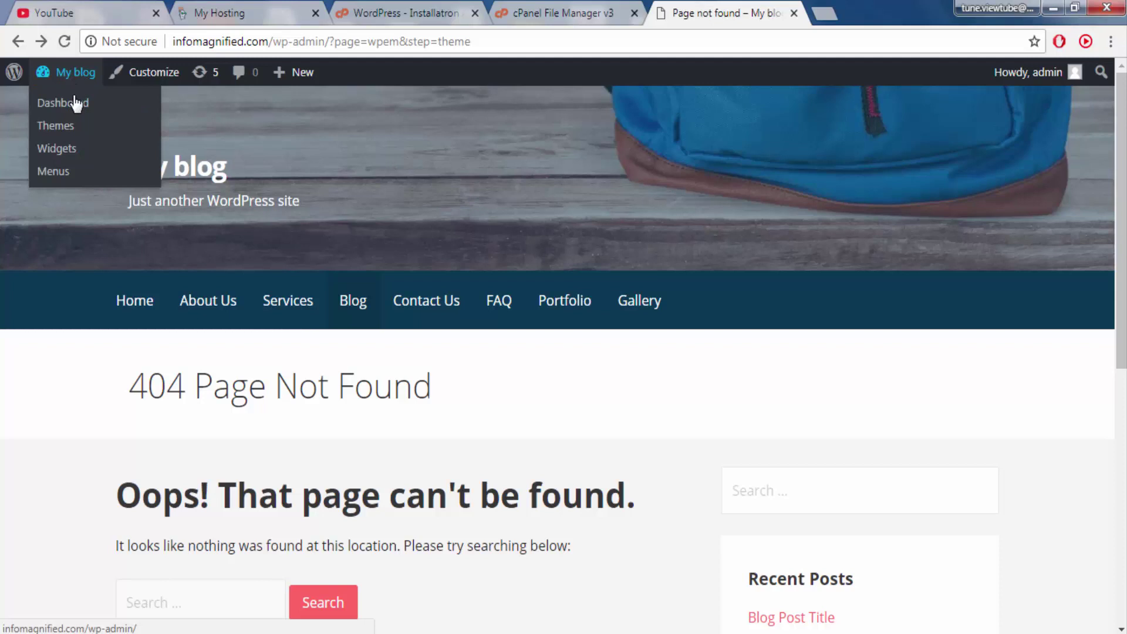
- Go to the My blog Dashboard from the admin bar
click(74, 107)
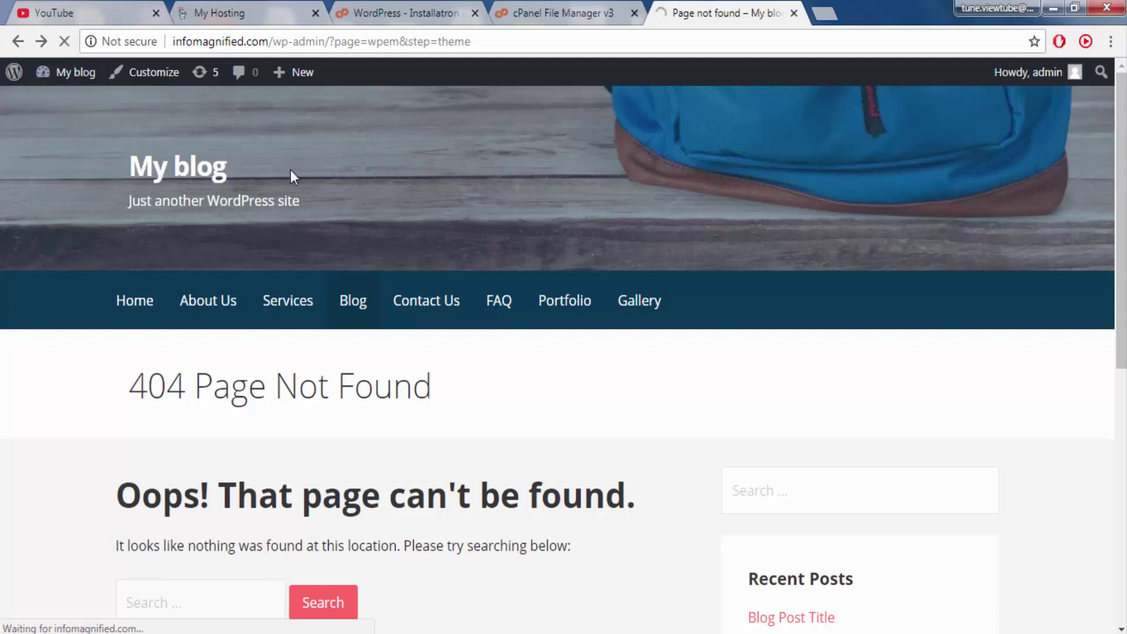